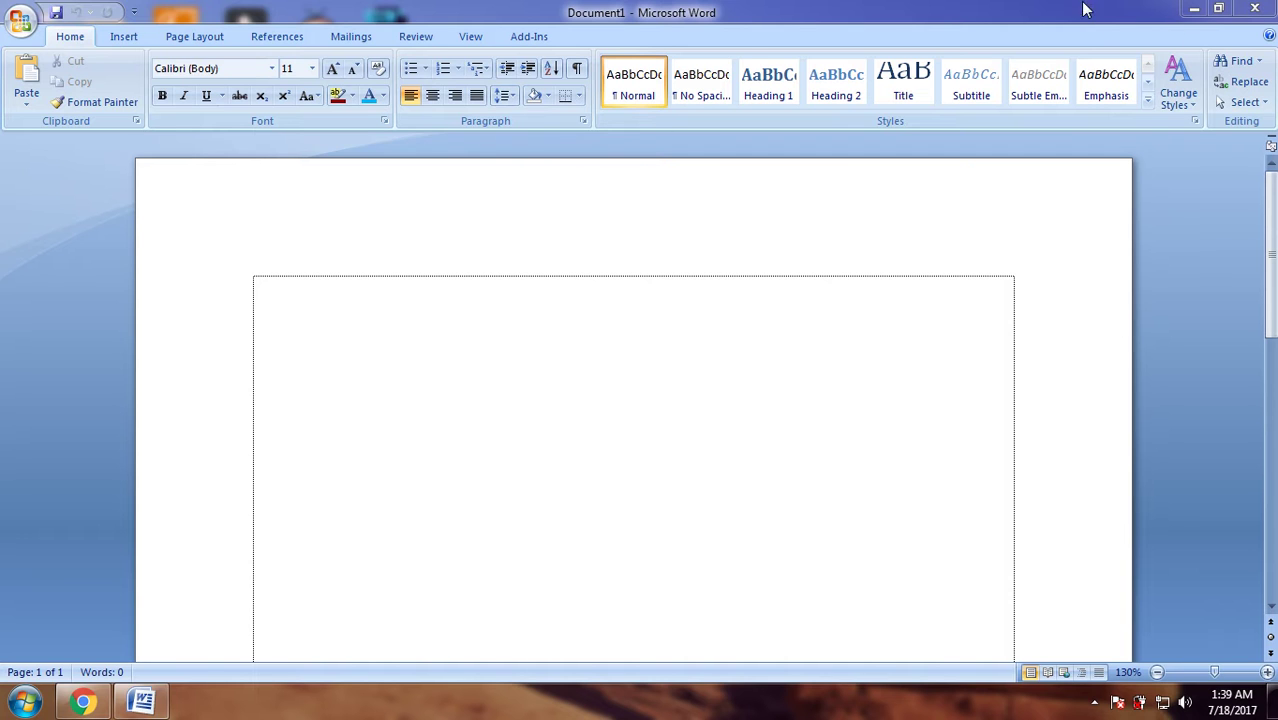
- Look at the Office button's Prepare options, then exit Word and close the blank Document1
click(22, 22)
mouse_move(66, 270)
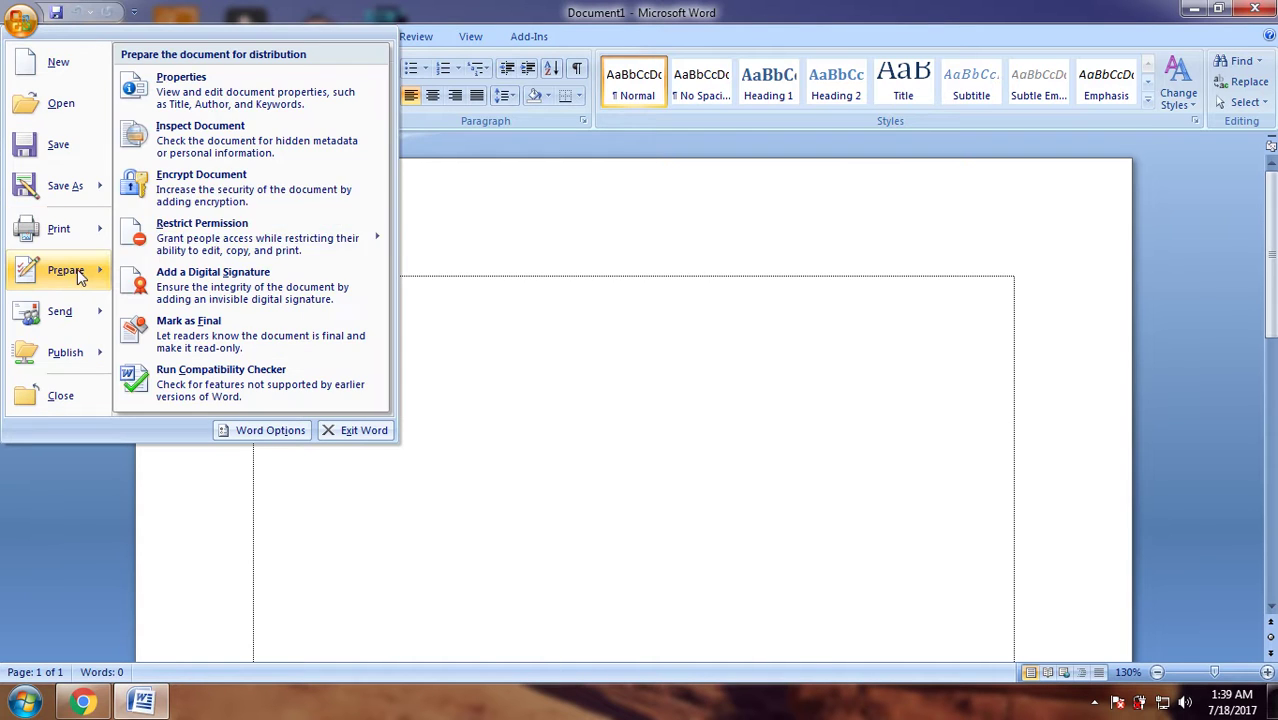
click(810, 379)
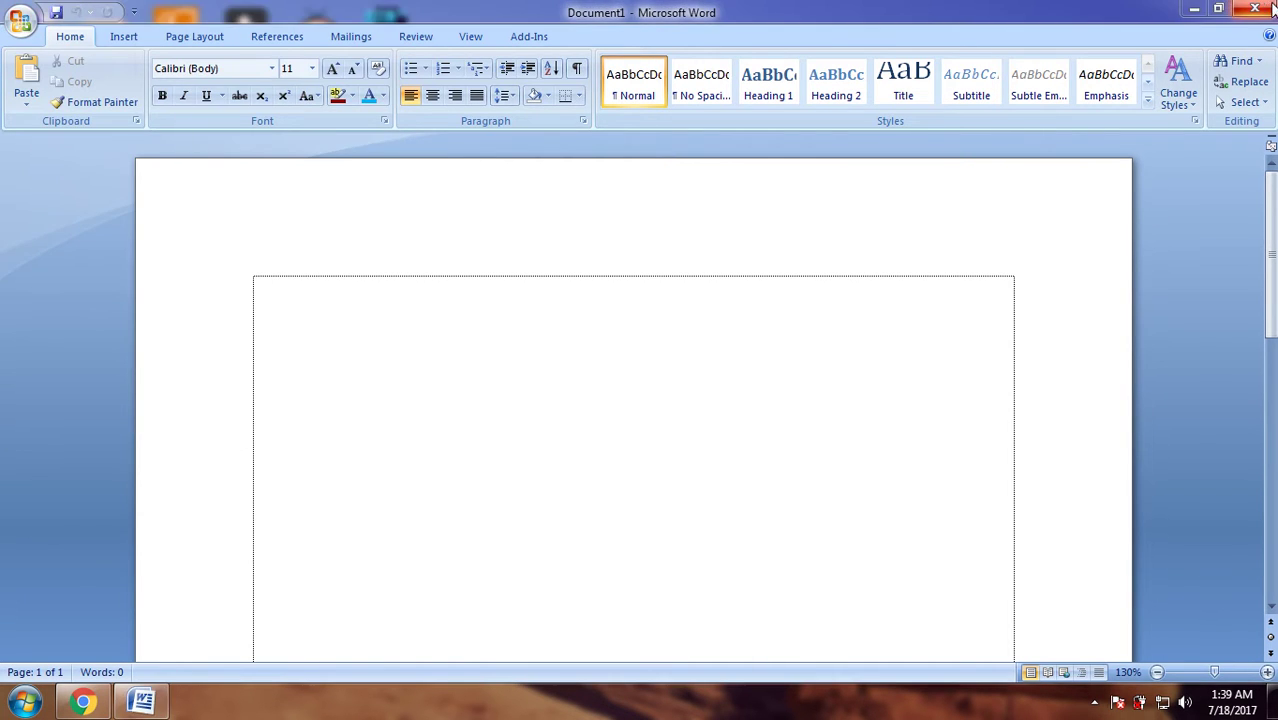
click(1254, 9)
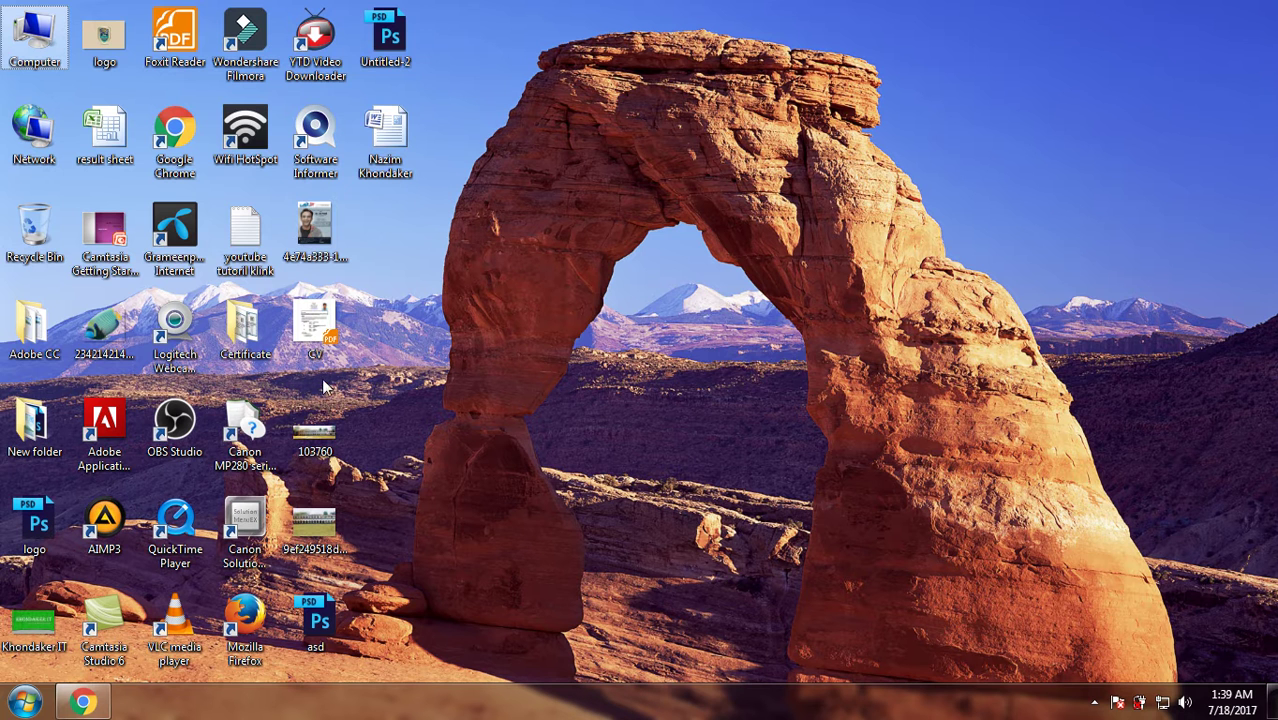
- Open the name-list document, encrypt it with a confirmed password, and save it on closing
double_click(392, 145)
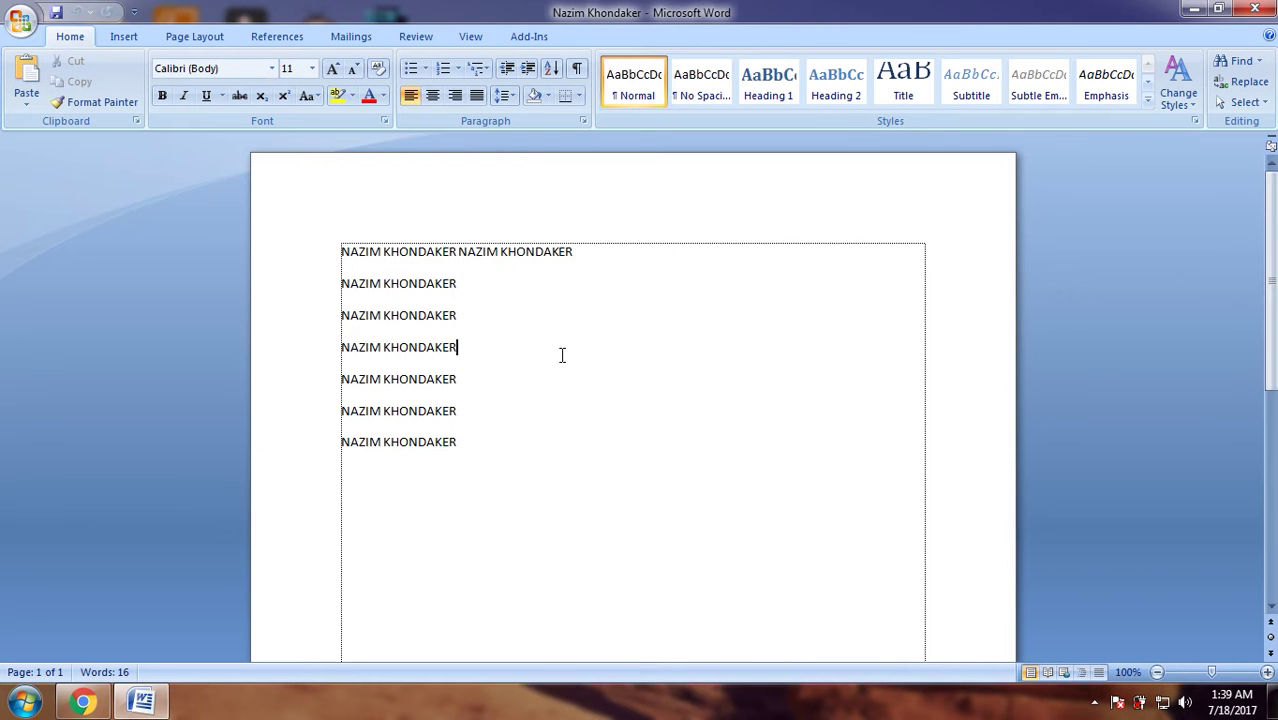
click(30, 22)
mouse_move(65, 270)
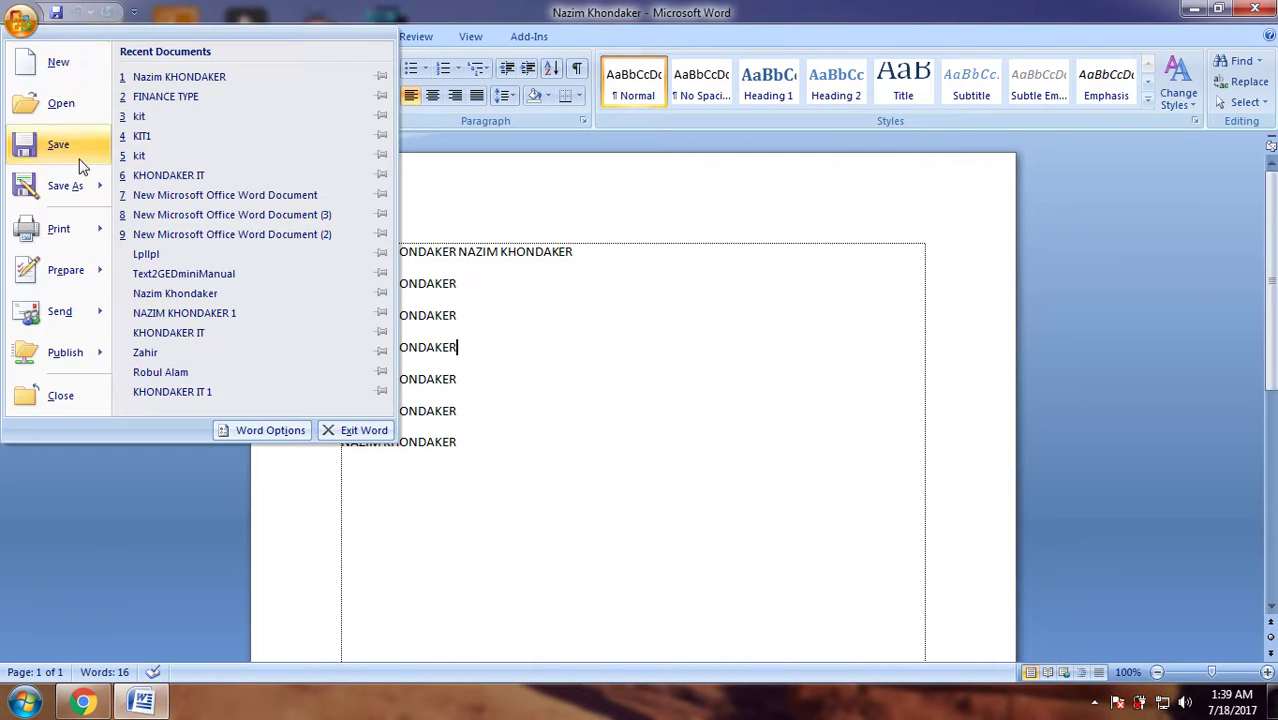
click(218, 203)
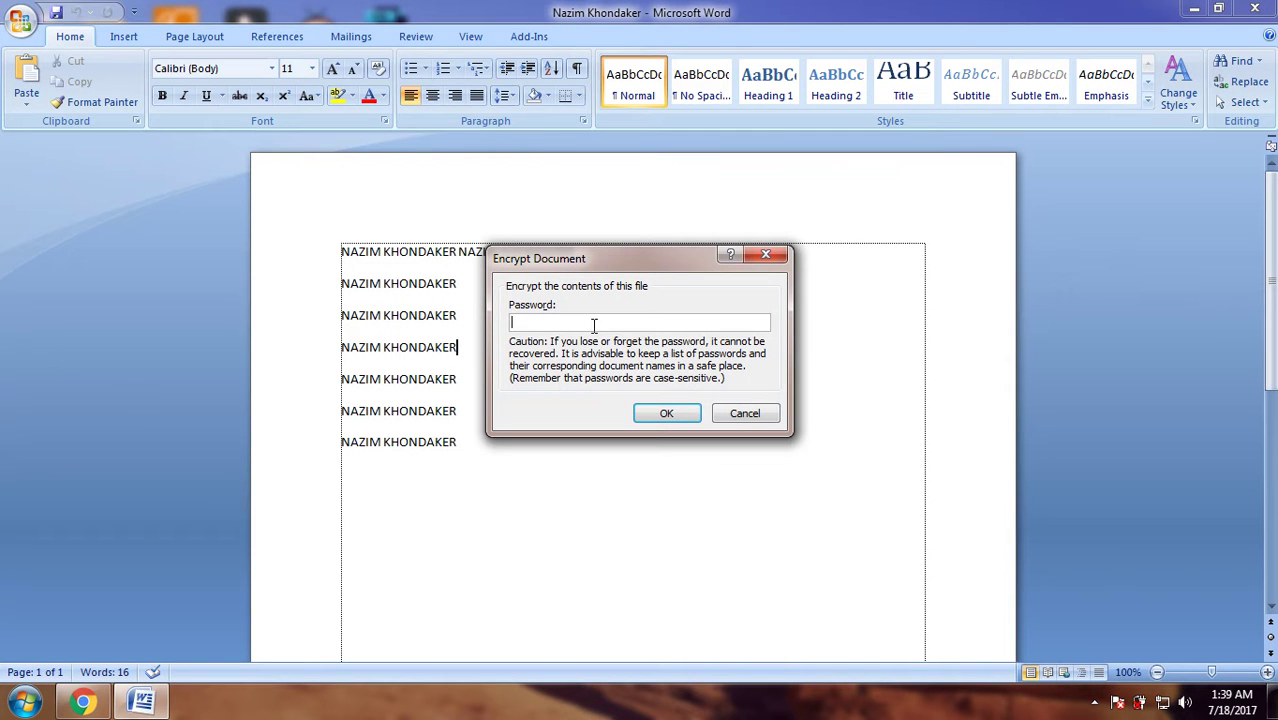
click(668, 414)
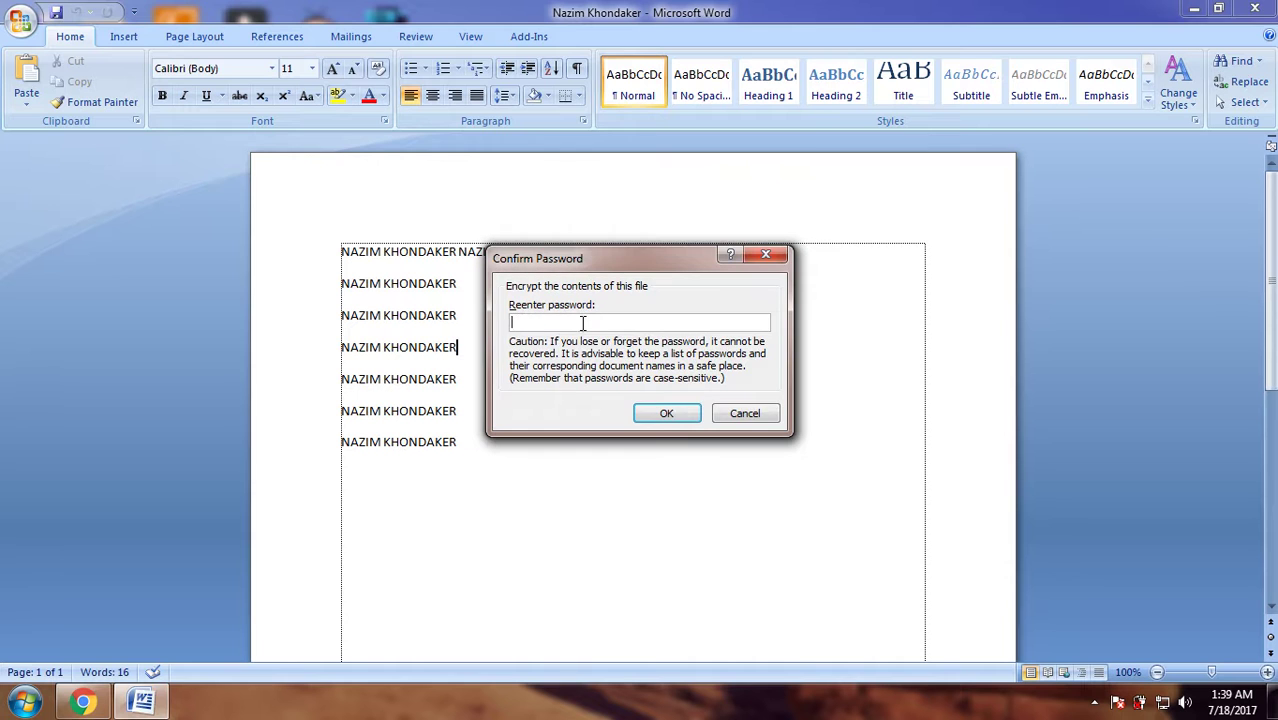
click(664, 413)
click(1262, 10)
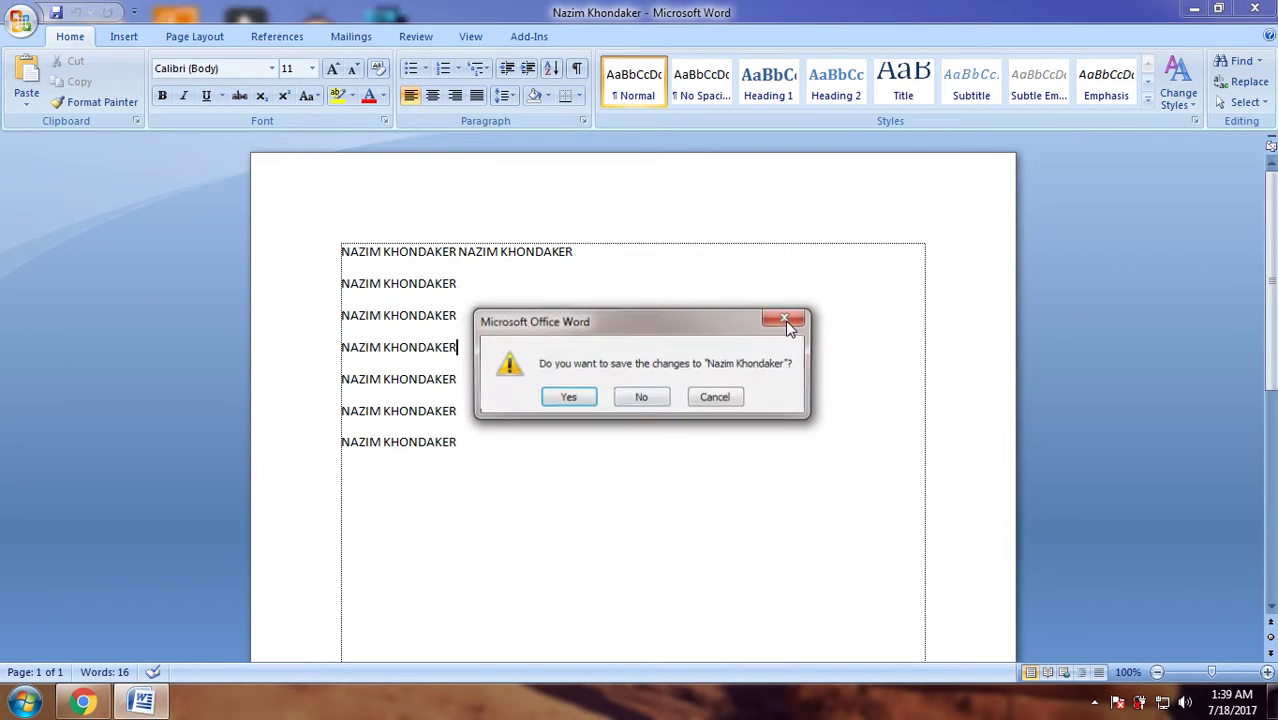
click(572, 399)
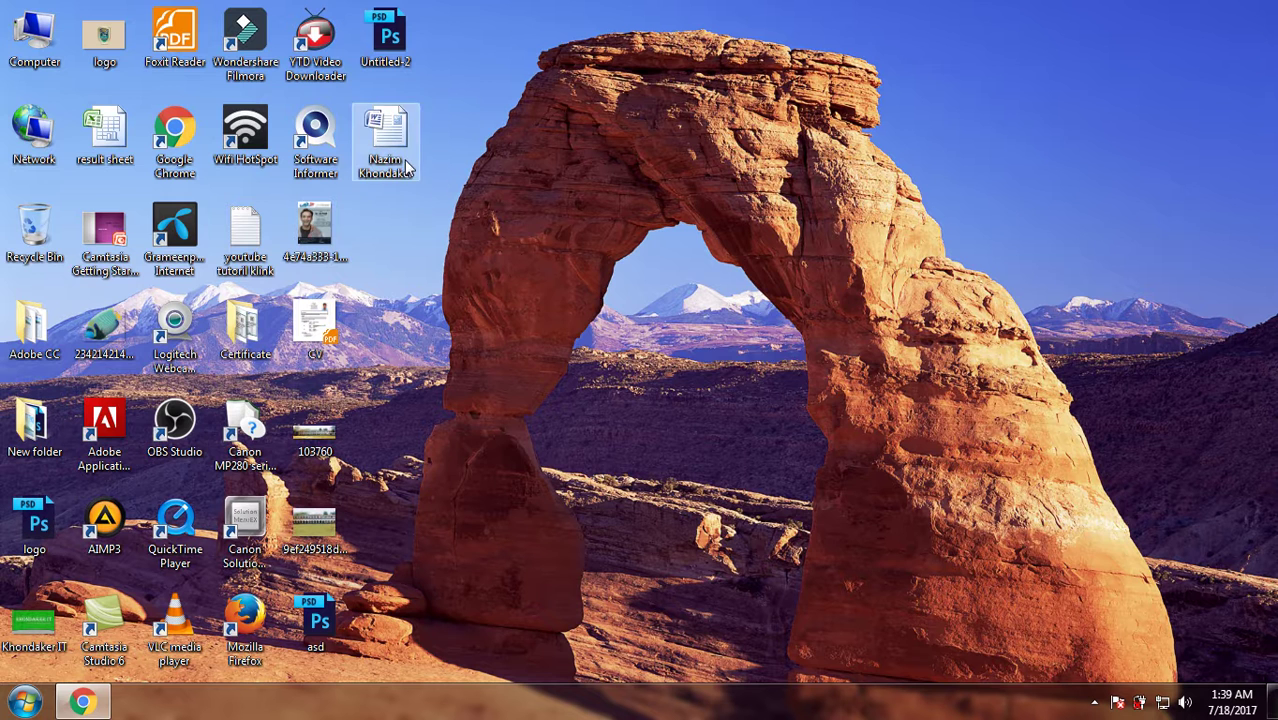
- Reopen the encrypted name-list document from the desktop by entering its password
double_click(386, 150)
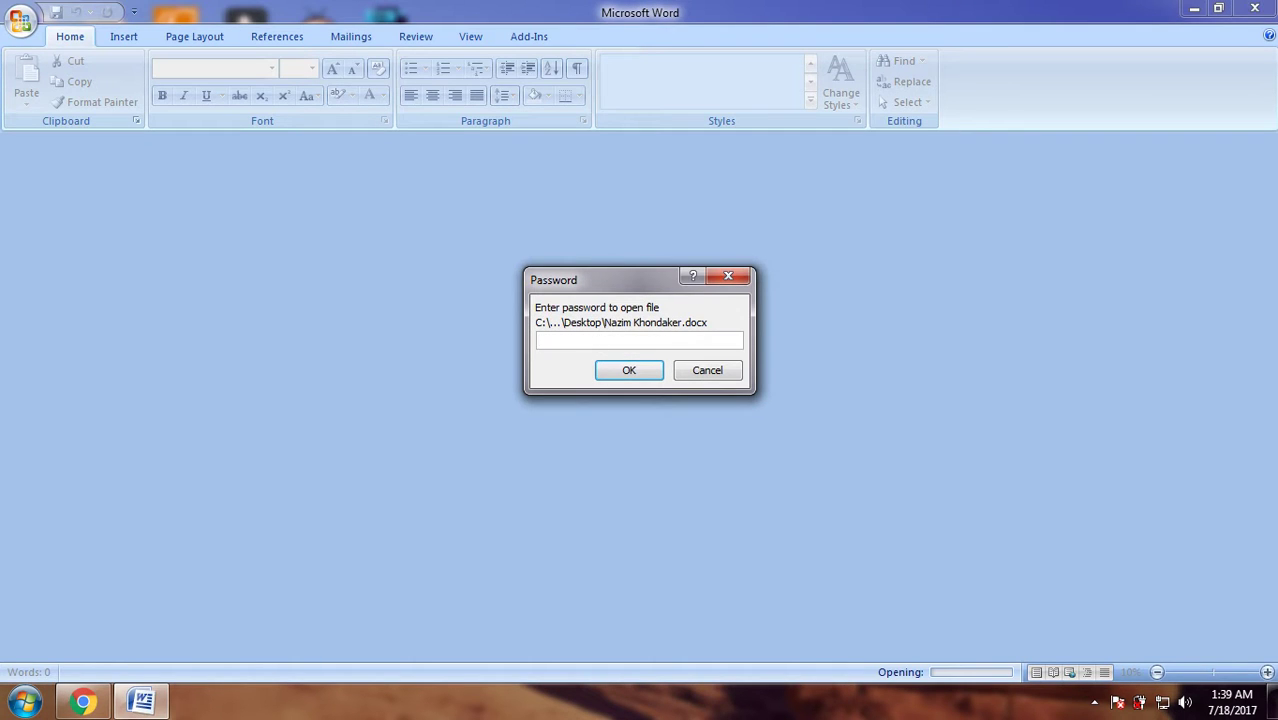
click(633, 371)
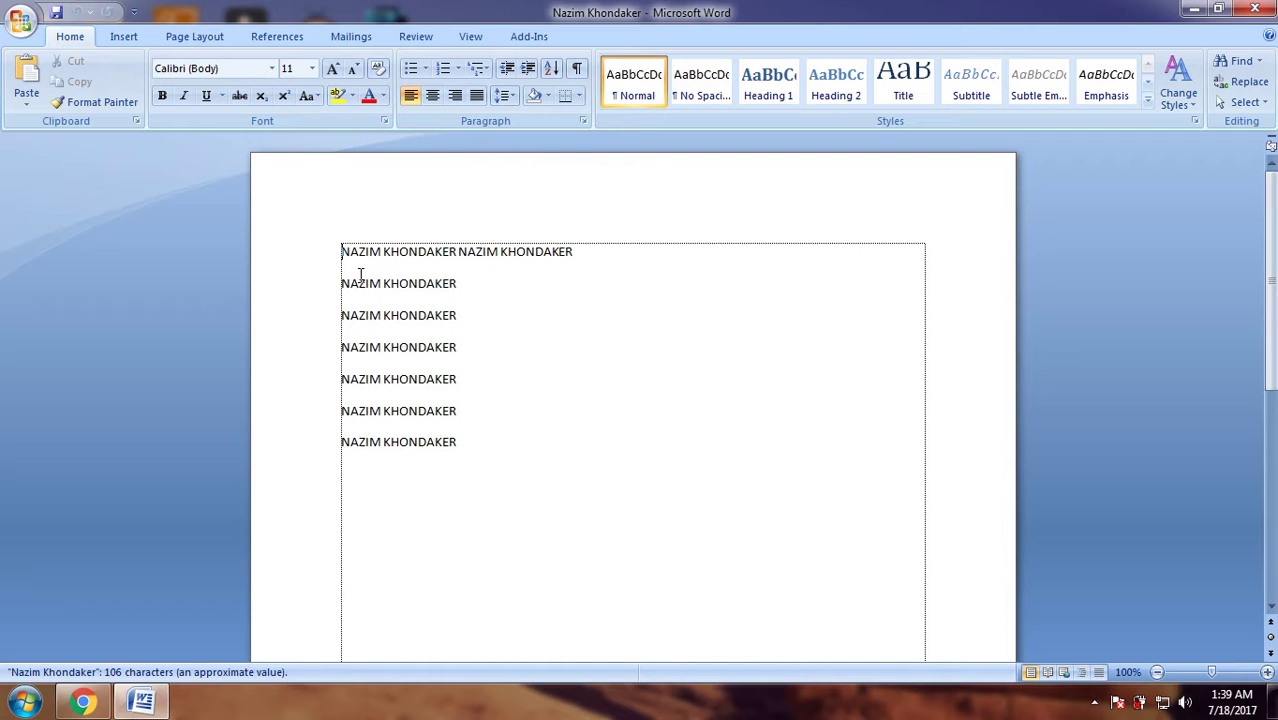
- Re-encrypt the document with a retyped, confirmed password and save it while closing
click(20, 20)
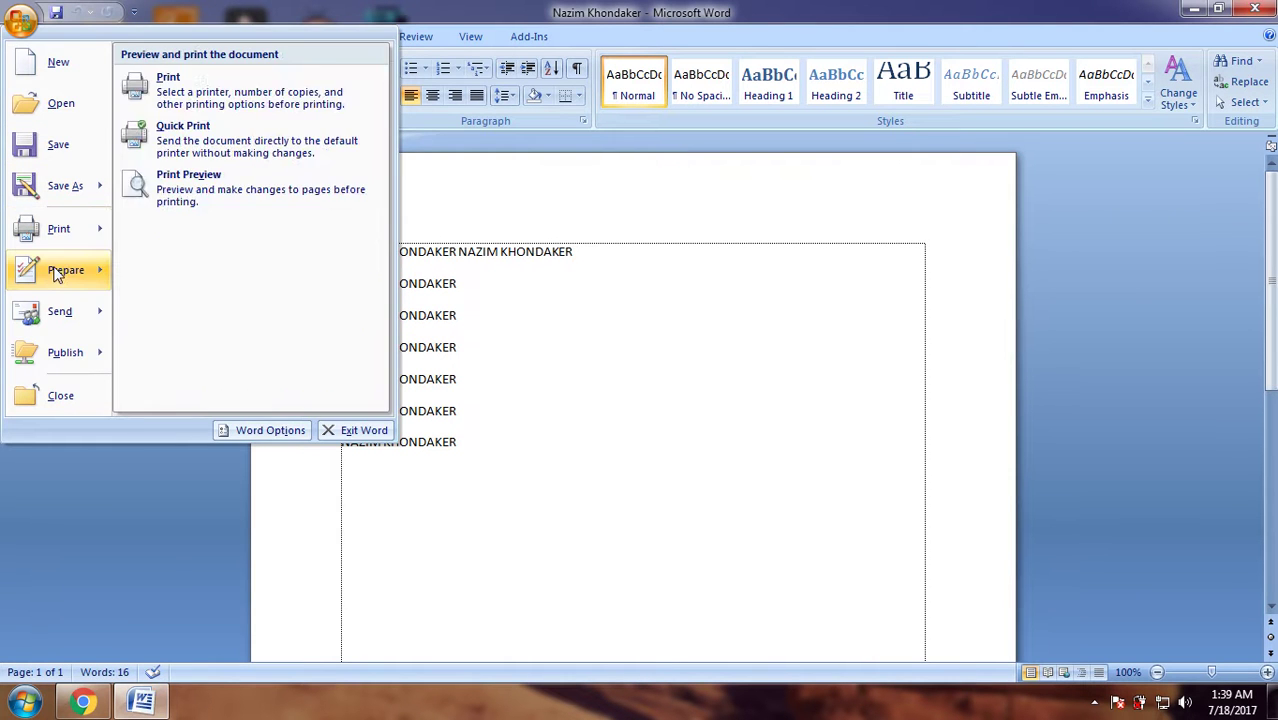
mouse_move(66, 270)
click(185, 190)
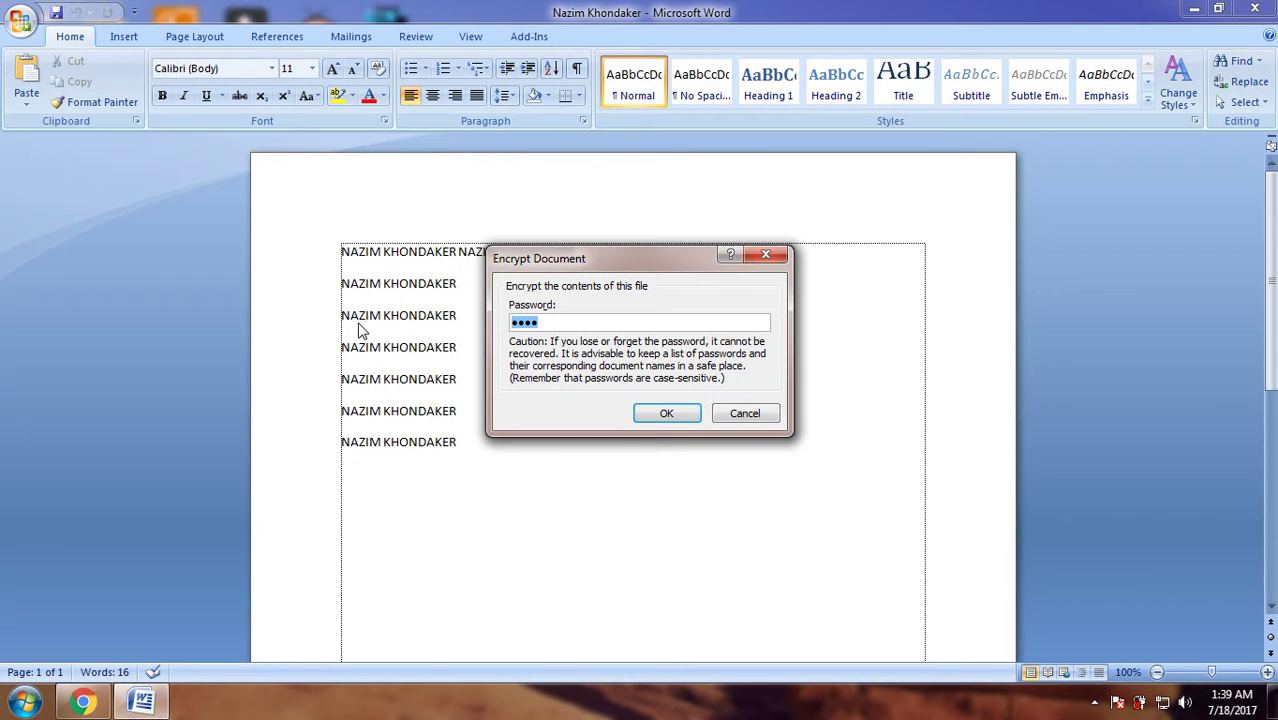
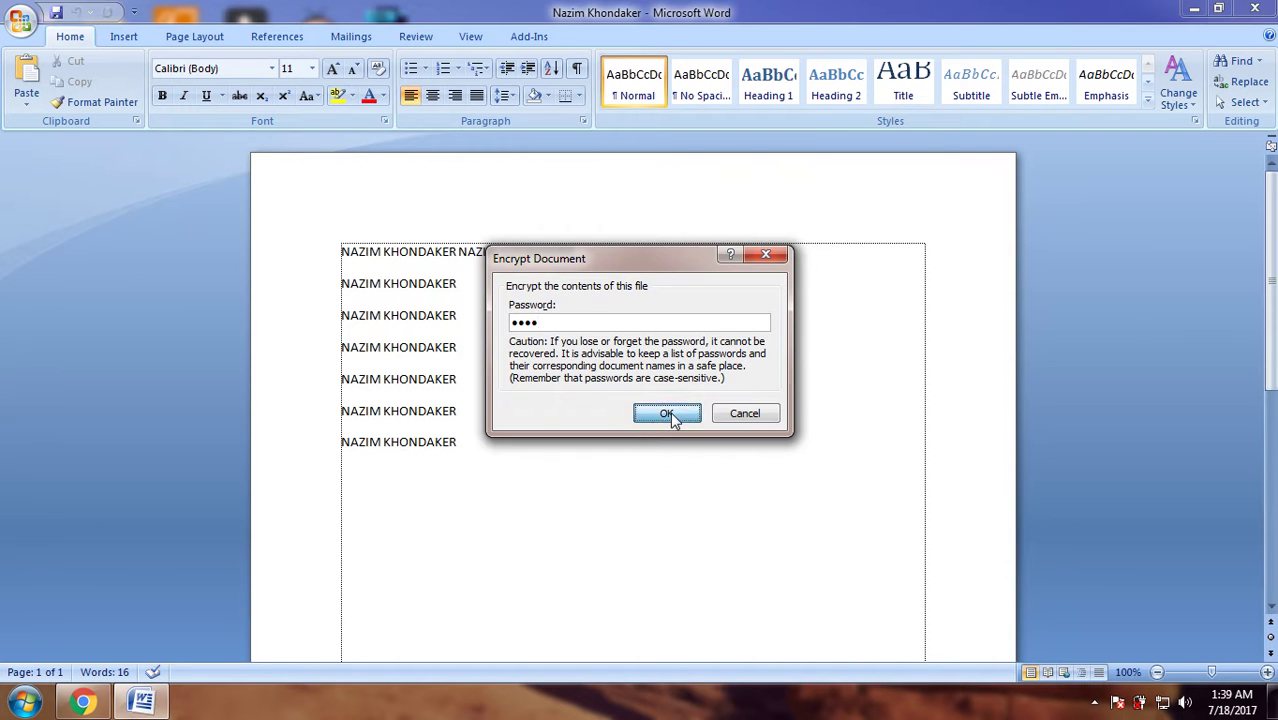
click(666, 413)
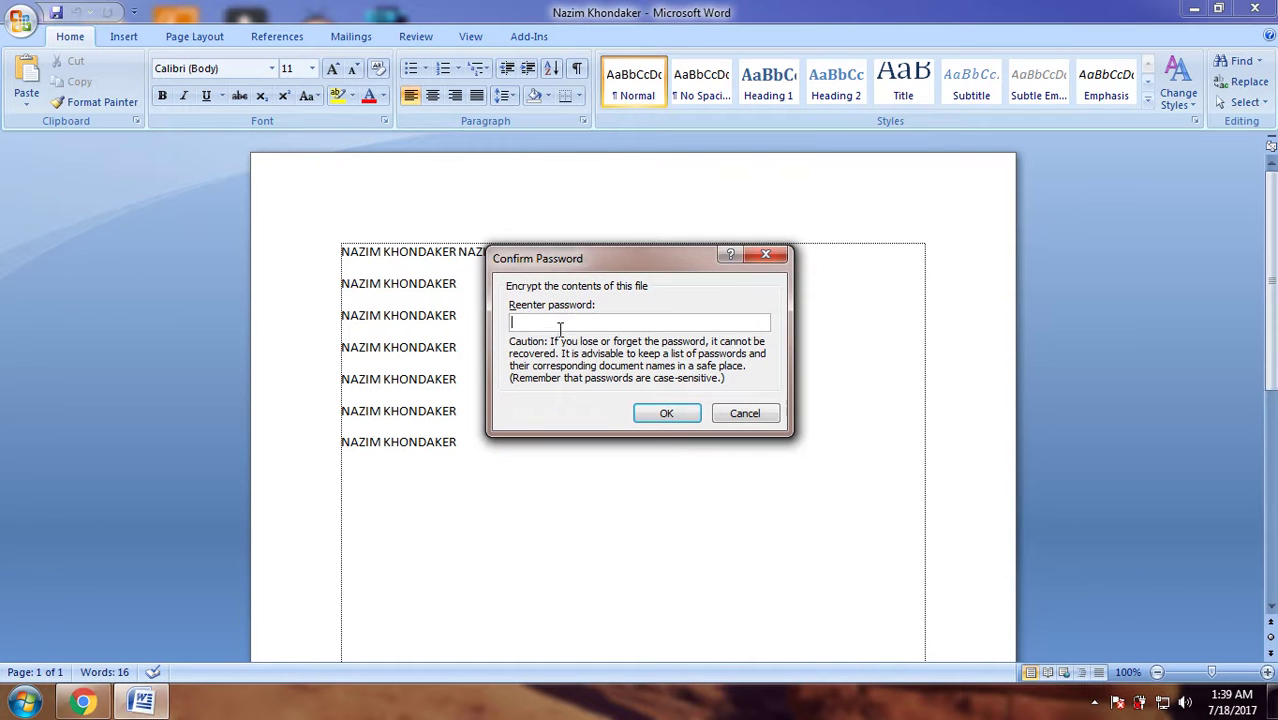
click(666, 413)
click(1254, 9)
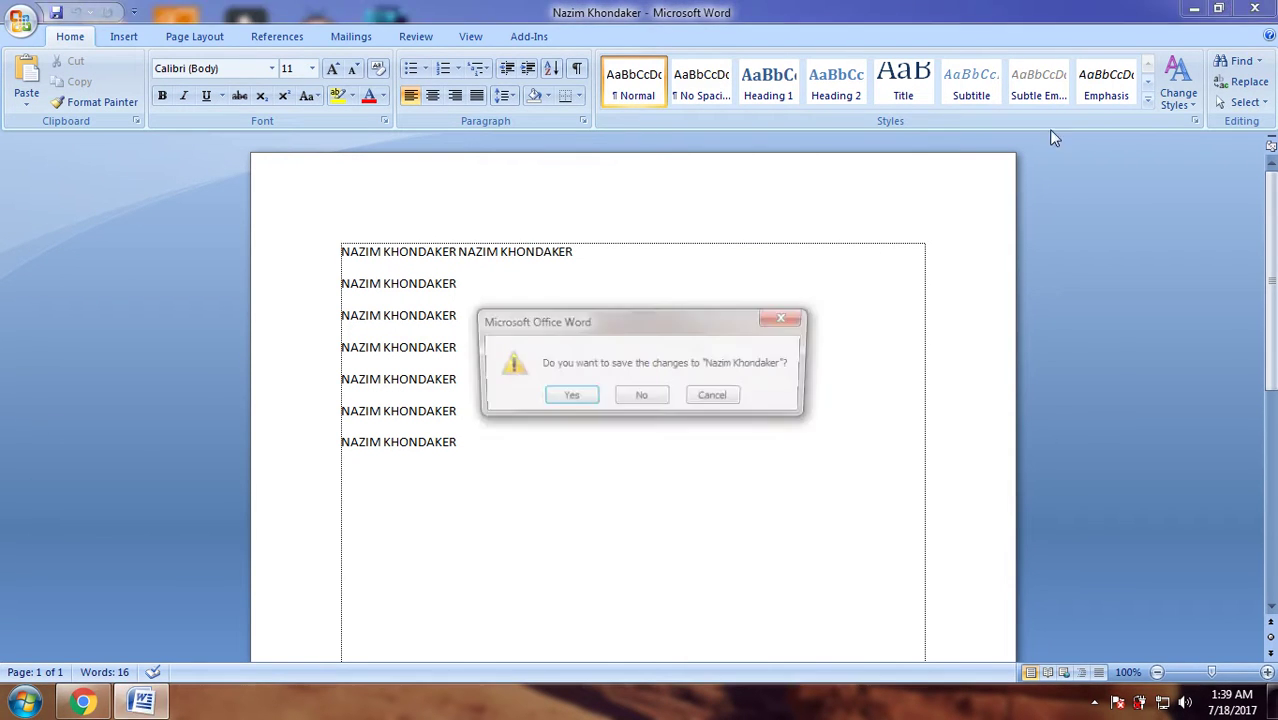
click(566, 398)
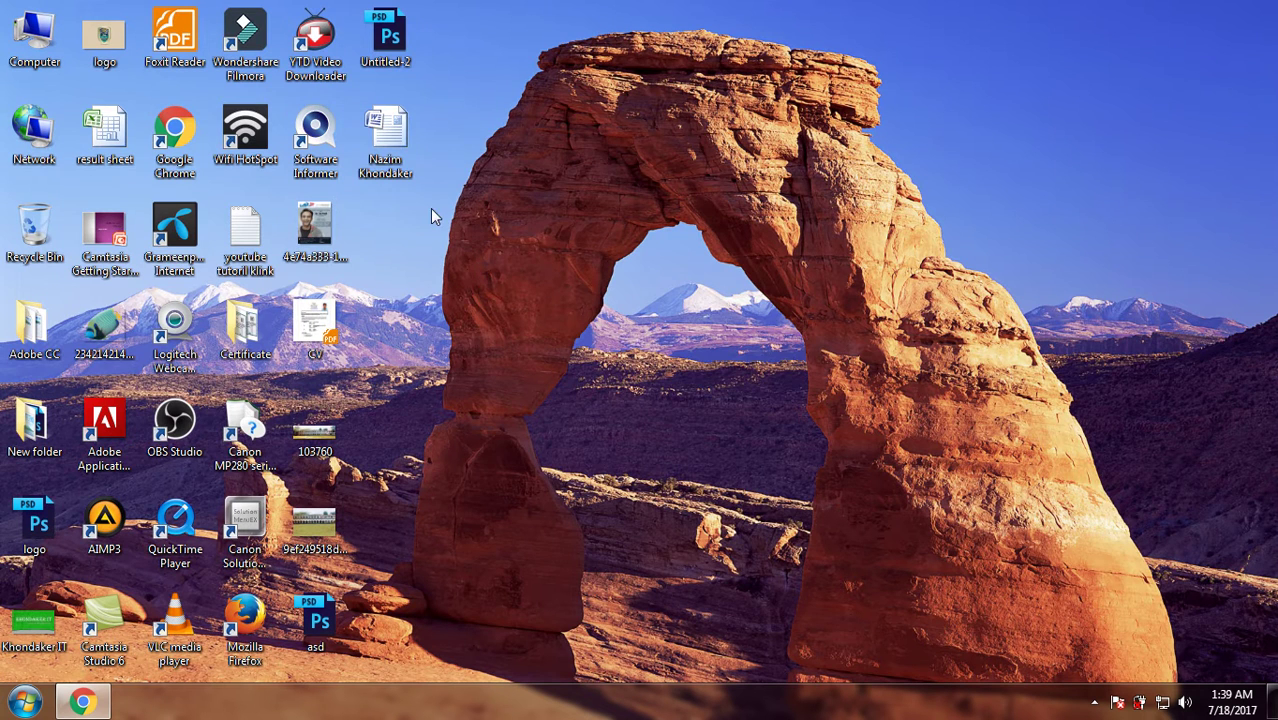
- Reopen the document with its password and place the cursor at the fourth line's end
double_click(408, 168)
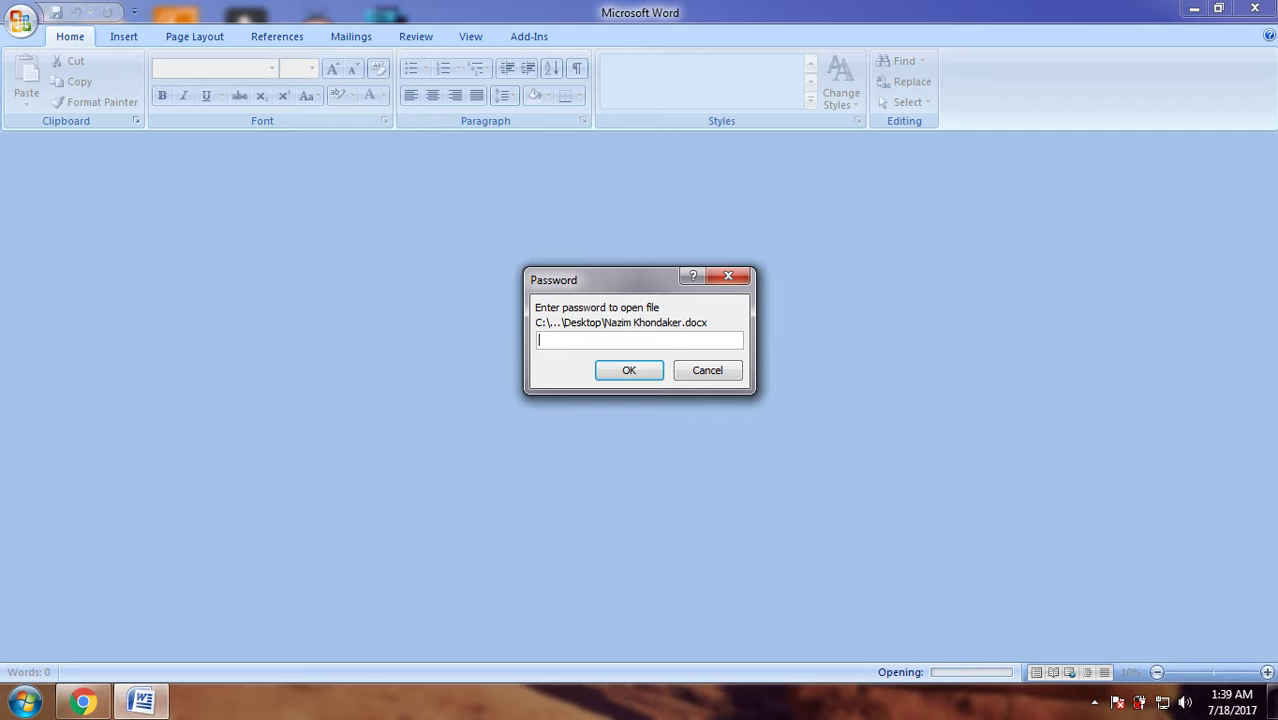
text(4)
click(614, 370)
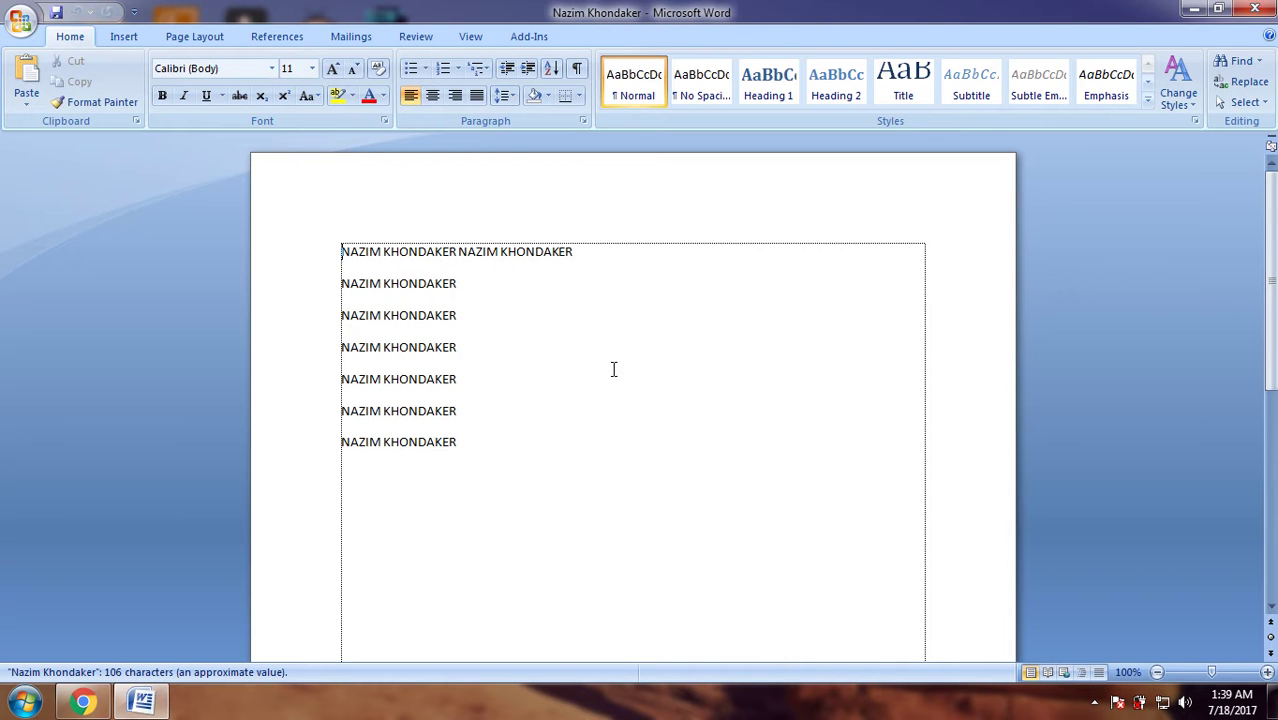
click(493, 347)
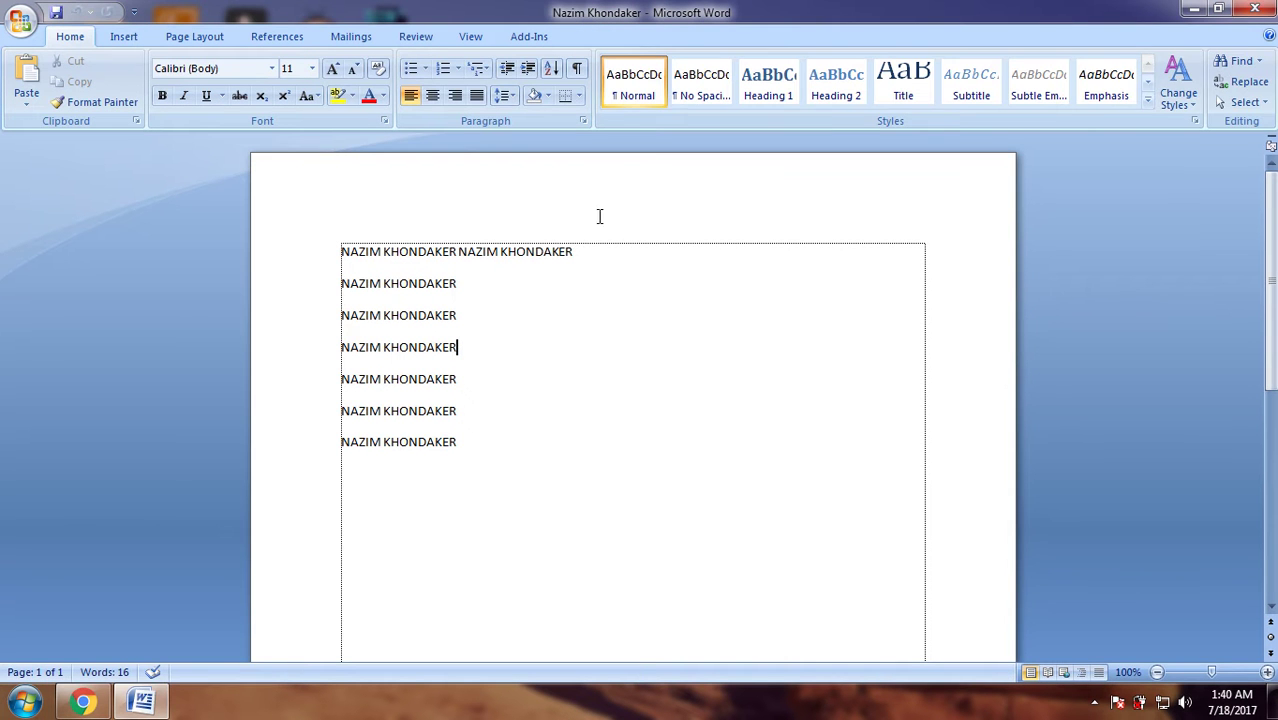
- Clear the document's encryption password, save on closing, and reopen the file from the desktop
click(20, 20)
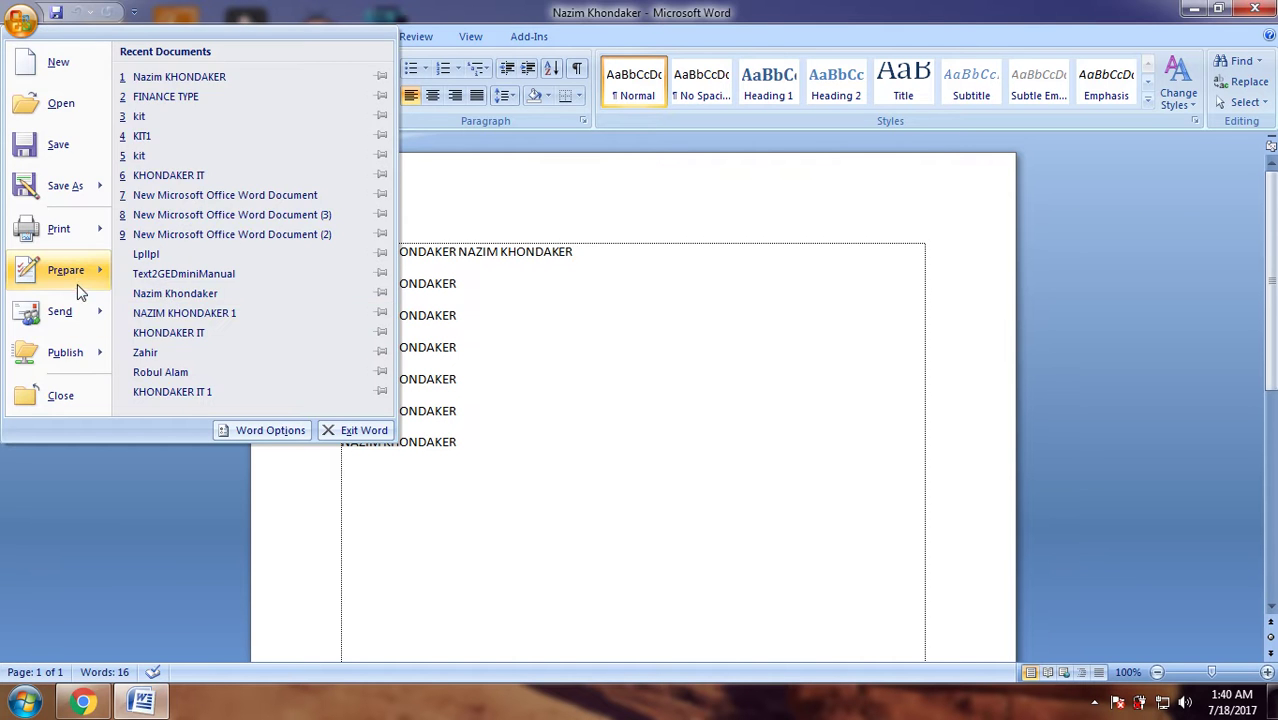
mouse_move(65, 270)
click(200, 174)
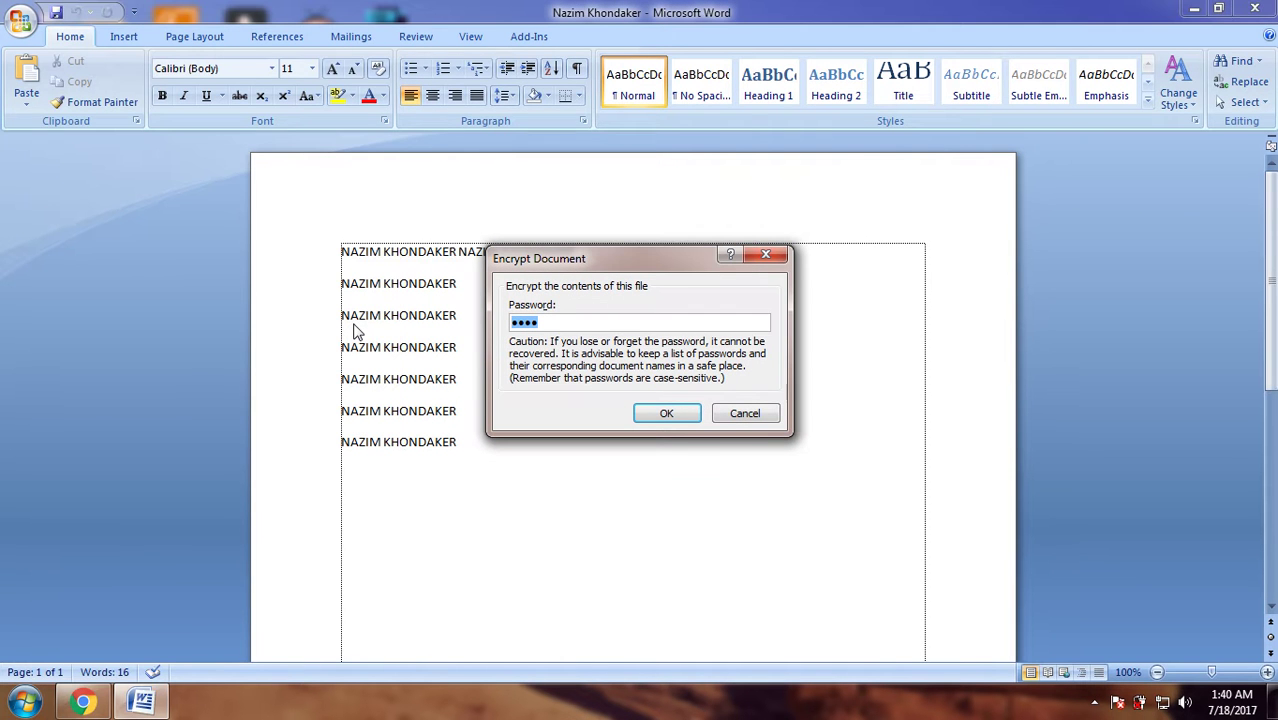
key(BackSpace)
click(666, 413)
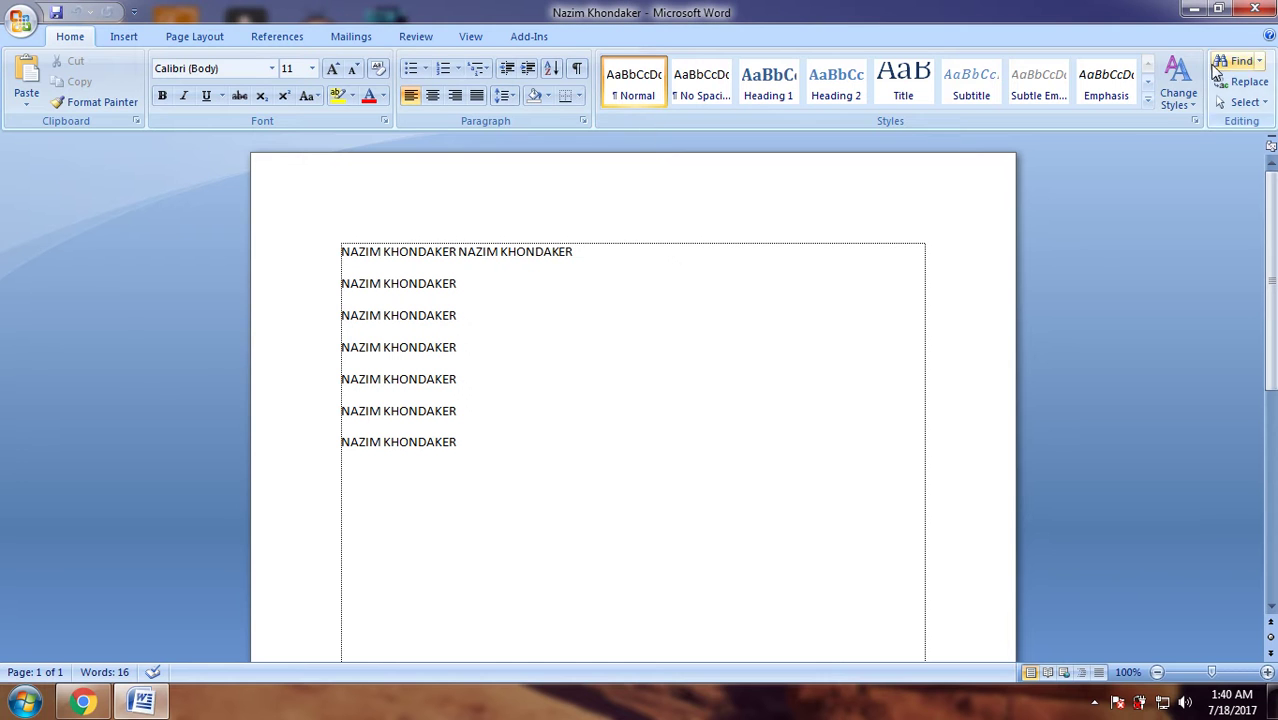
click(1255, 9)
click(568, 396)
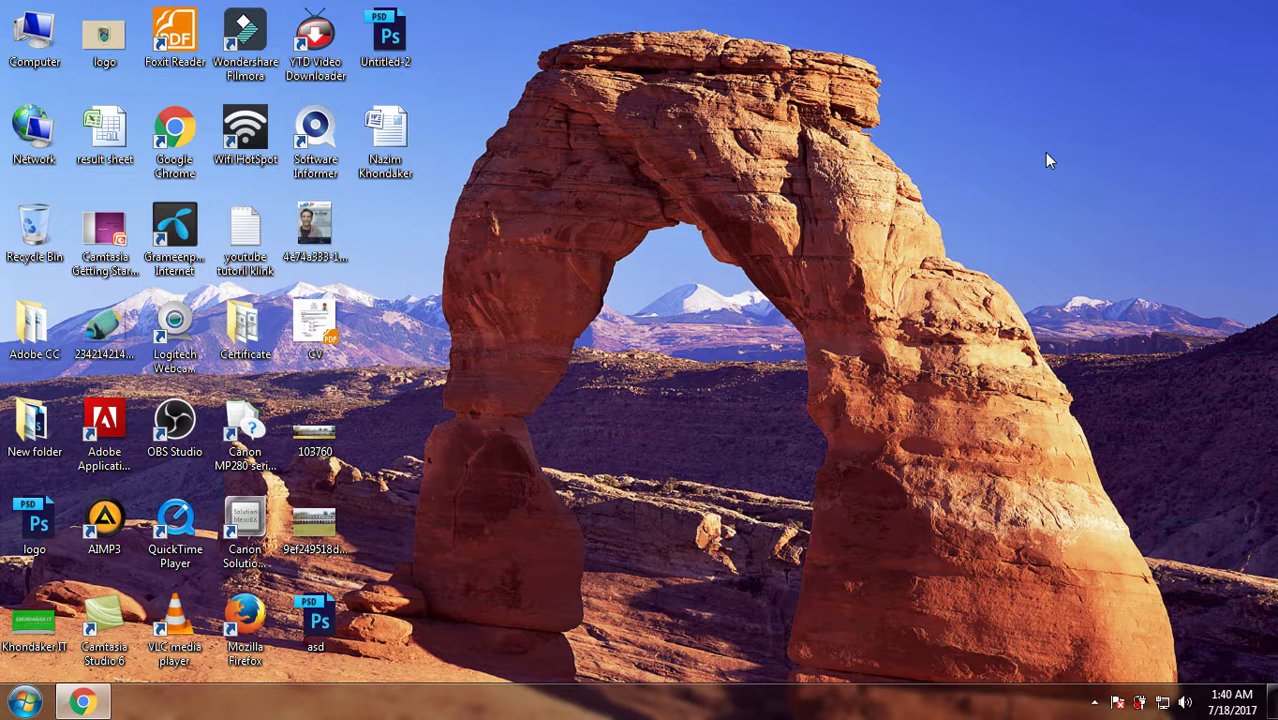
double_click(385, 135)
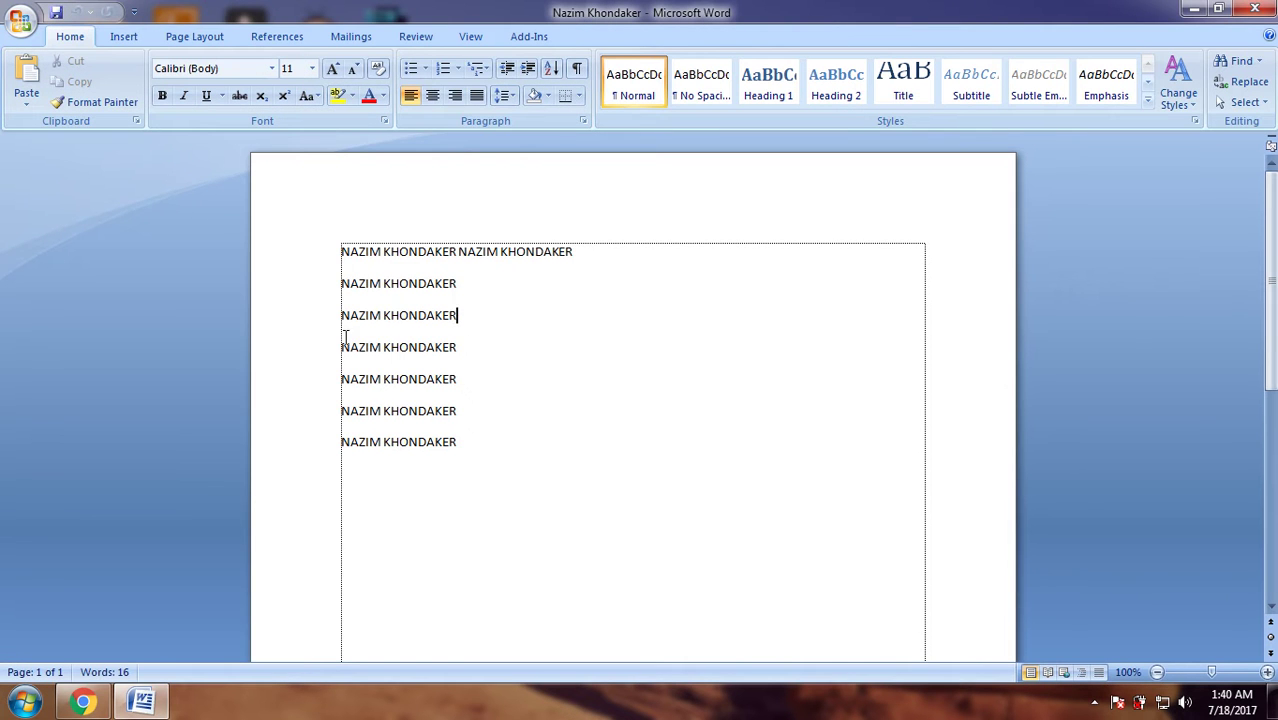
click(20, 20)
mouse_move(58, 311)
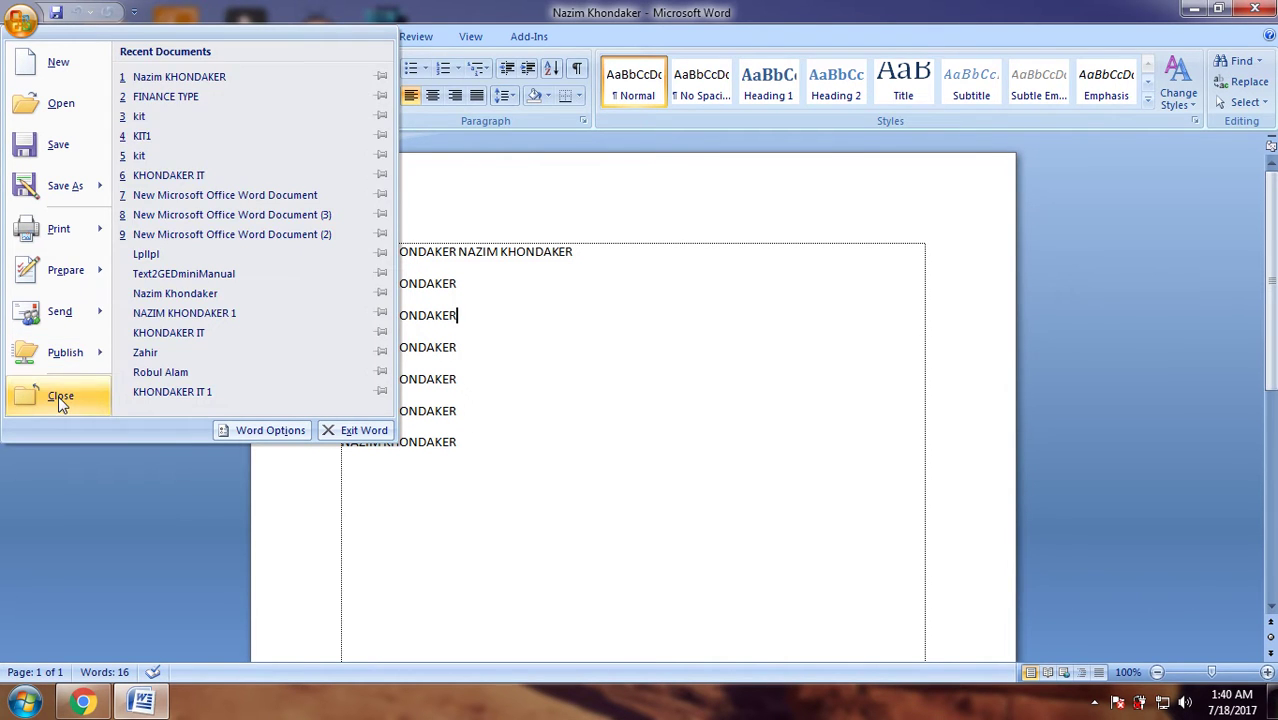
- Close the name-list document and create a new blank document
click(610, 321)
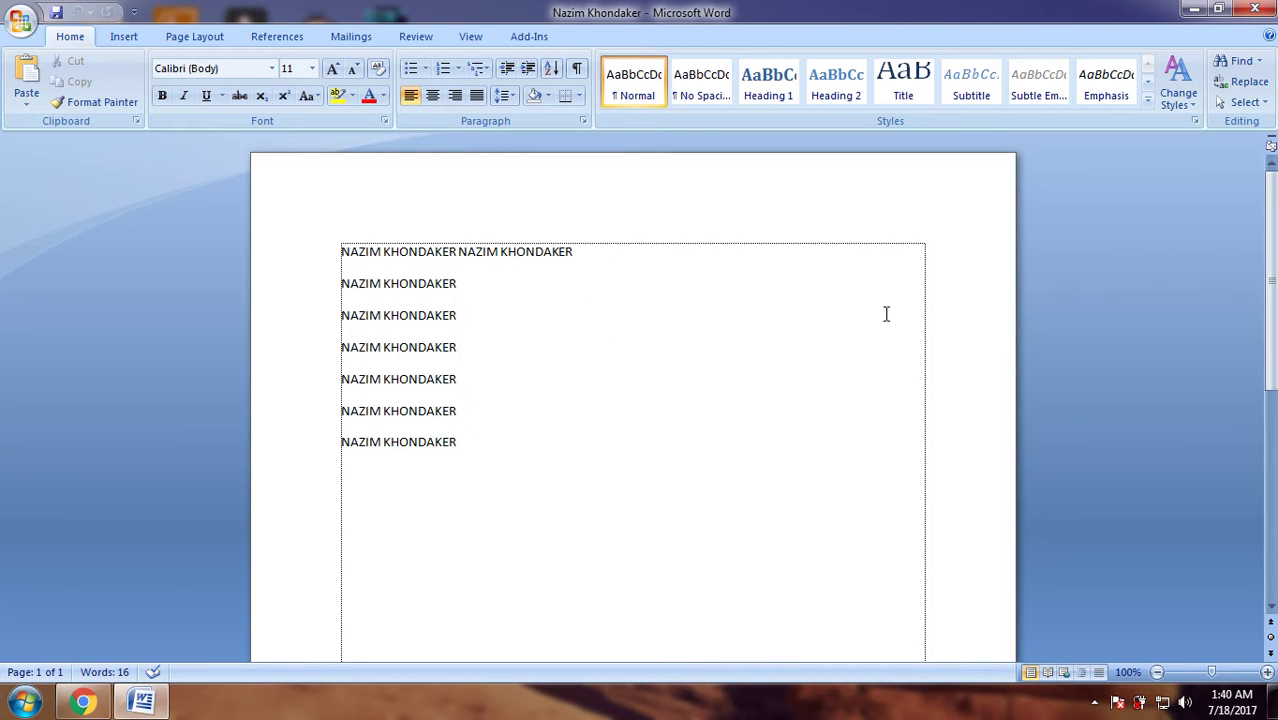
click(20, 30)
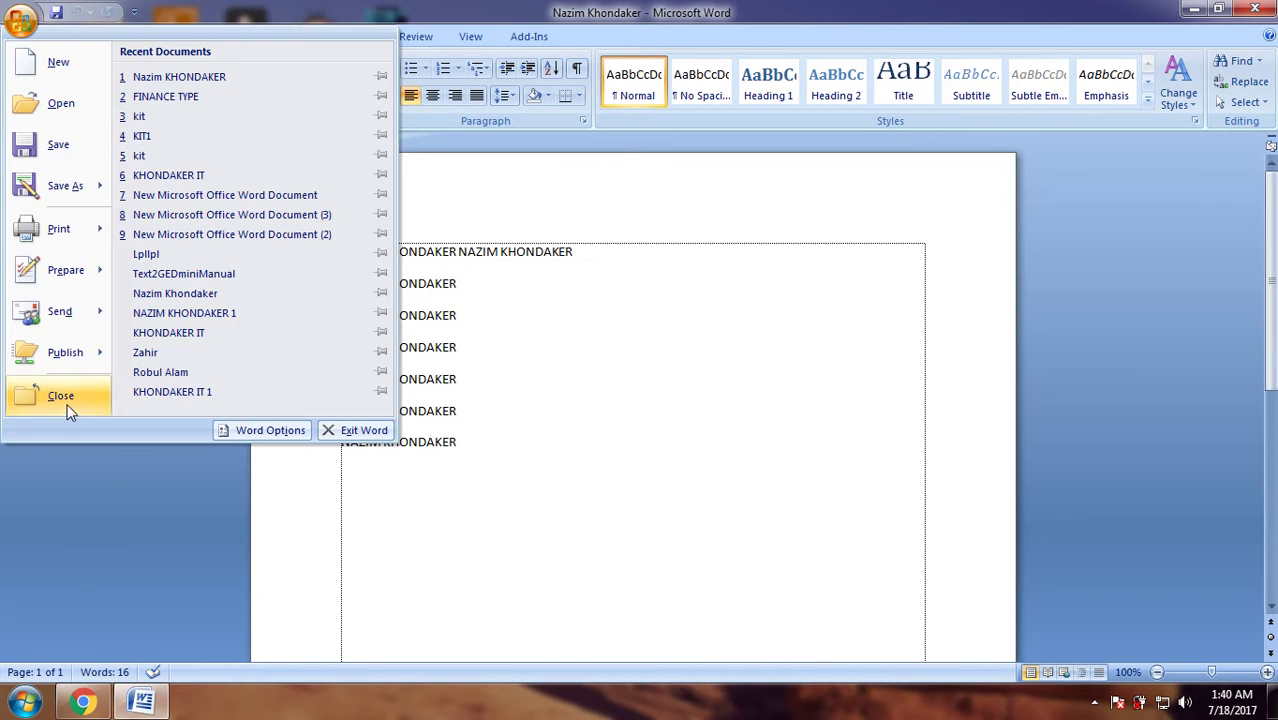
click(60, 396)
click(20, 18)
click(38, 70)
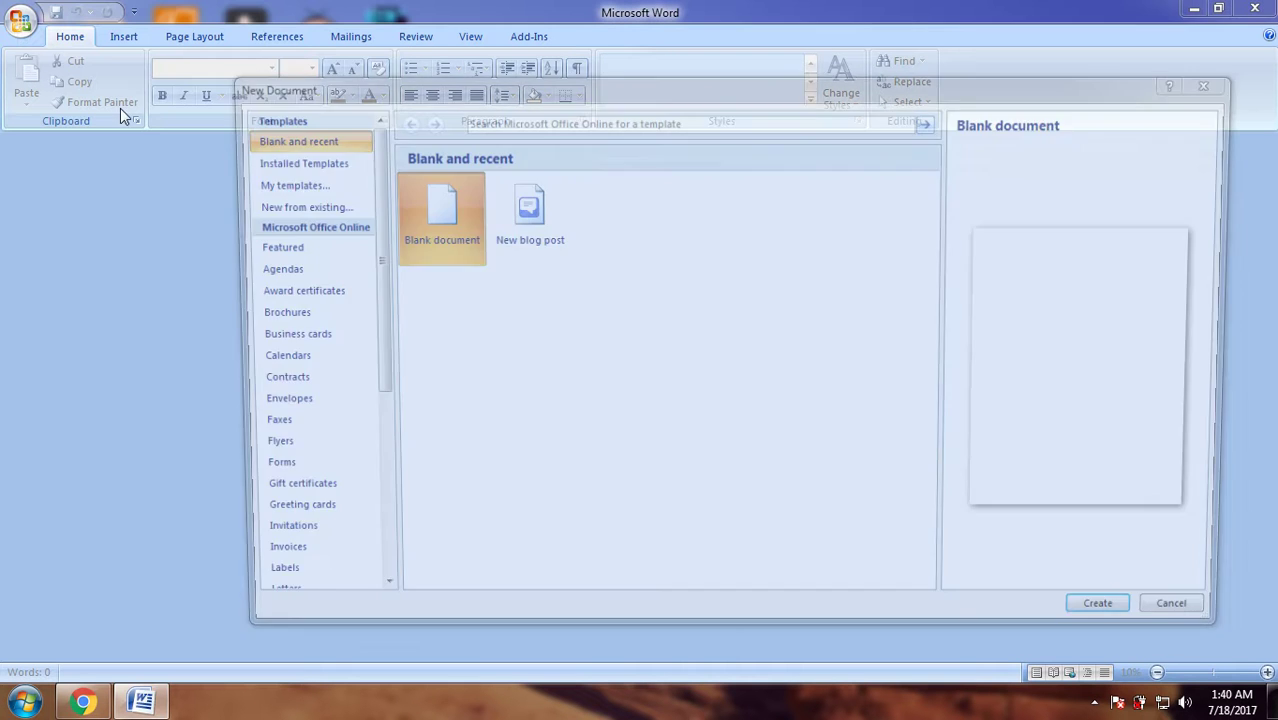
double_click(420, 254)
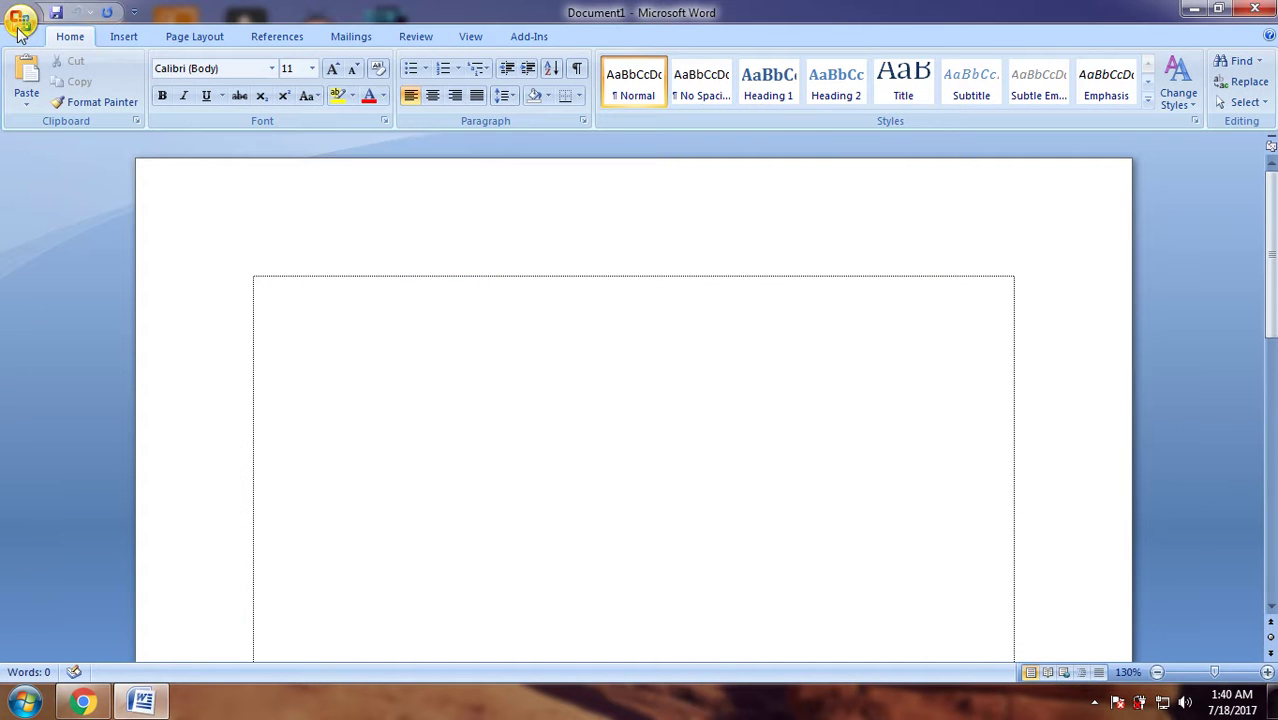
- Close the blank document, exit Word, reopen the name-list document, and start a new Document1
click(20, 30)
click(598, 392)
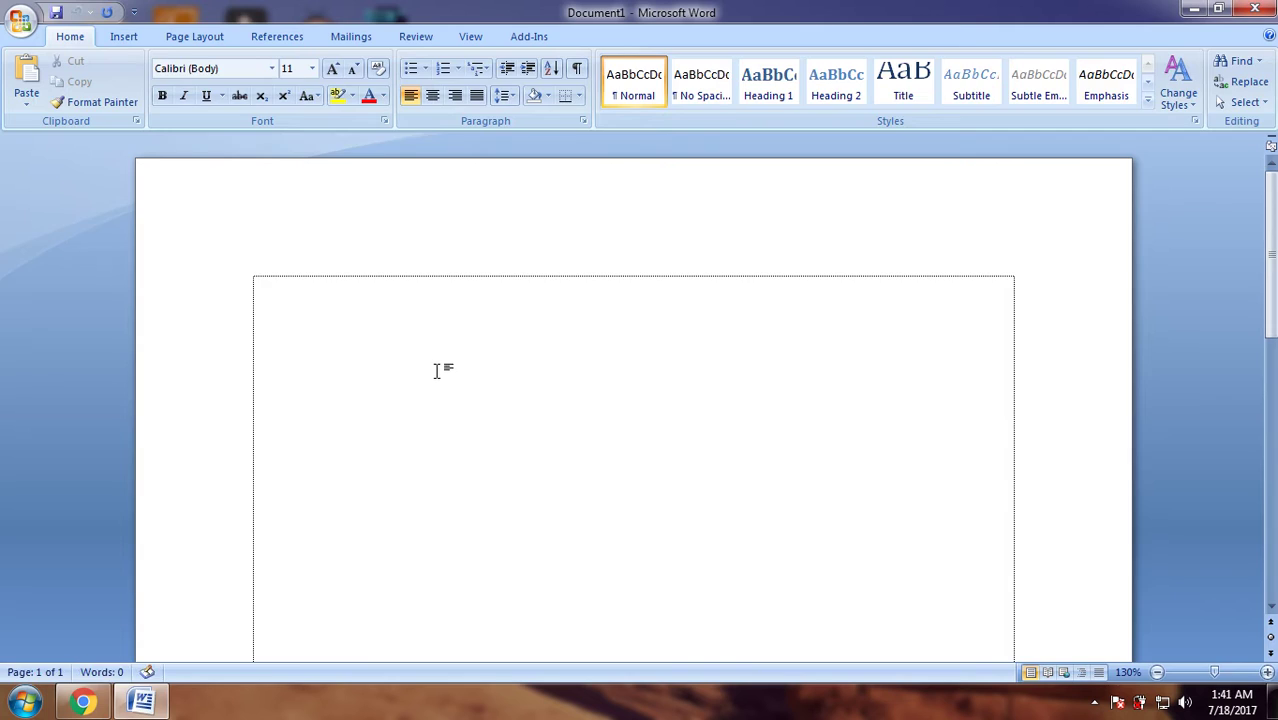
key(ctrl+w)
double_click(22, 30)
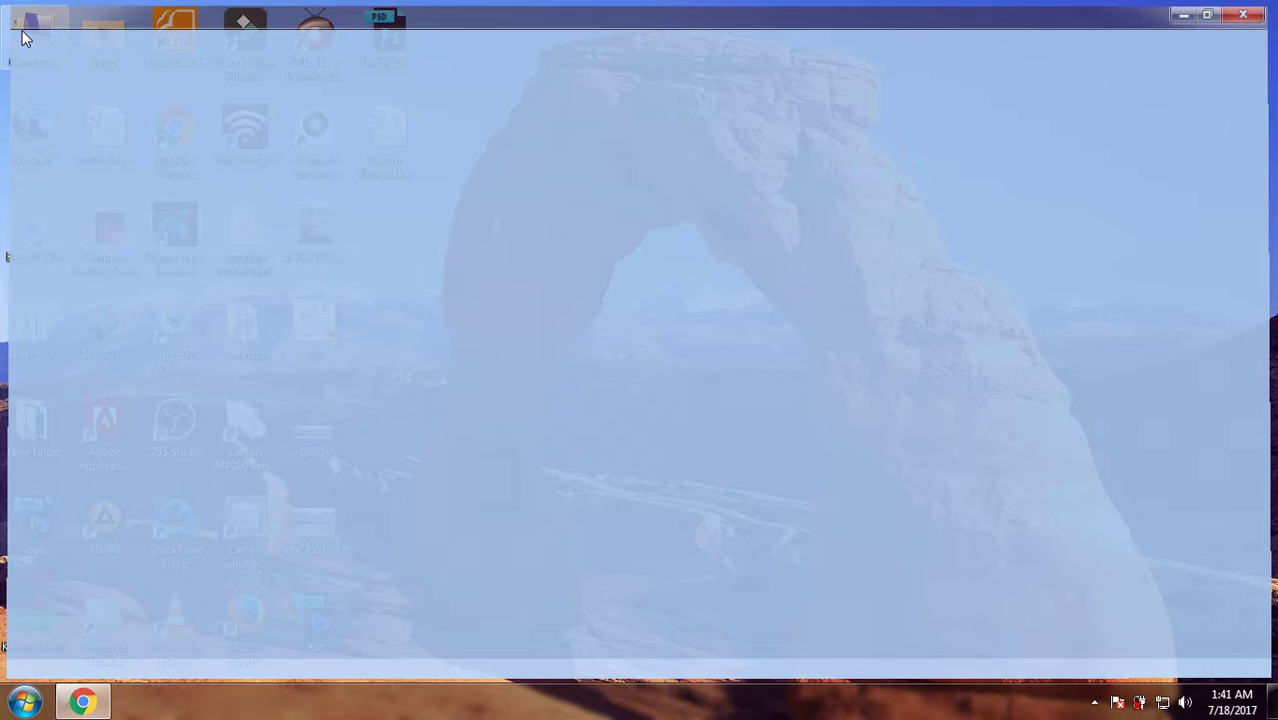
double_click(385, 135)
click(466, 348)
key(ctrl+n)
- Type 'sfdsfdsfdsf' into Document1, try closing it, then cancel at the save prompt
text(sfdsfdsfdsf)
click(20, 20)
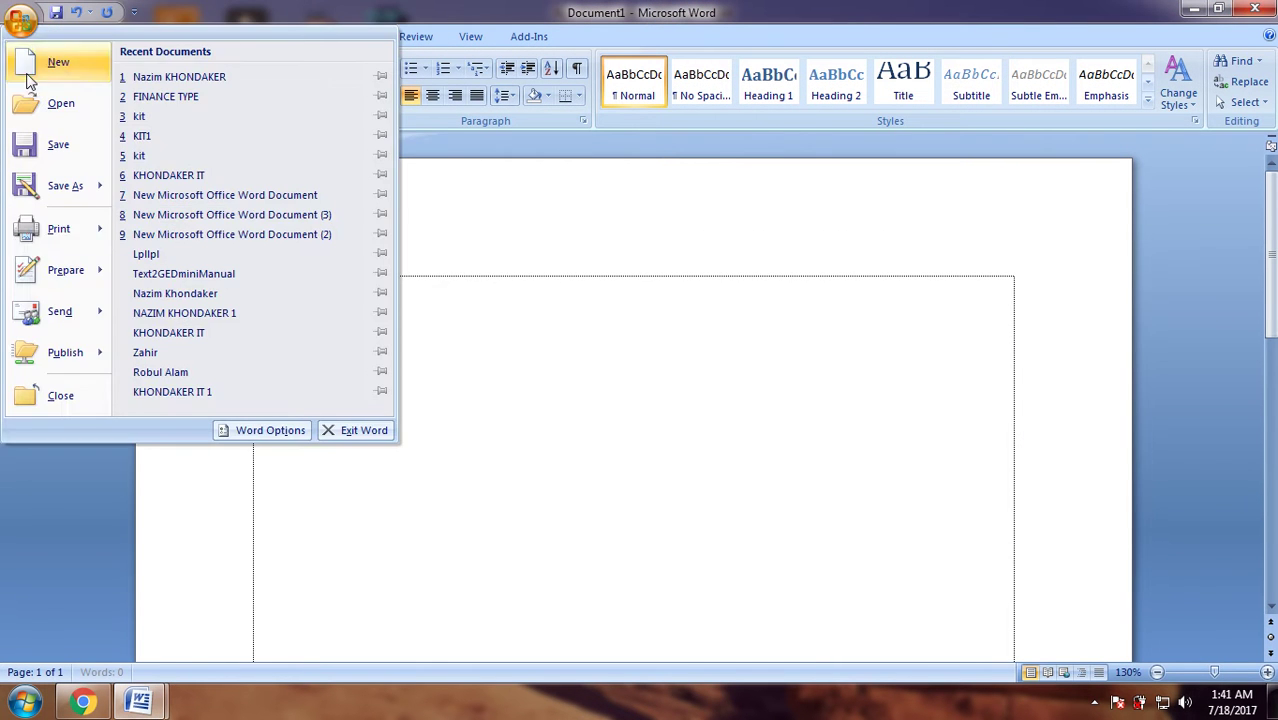
click(80, 379)
drag(575, 337, 494, 250)
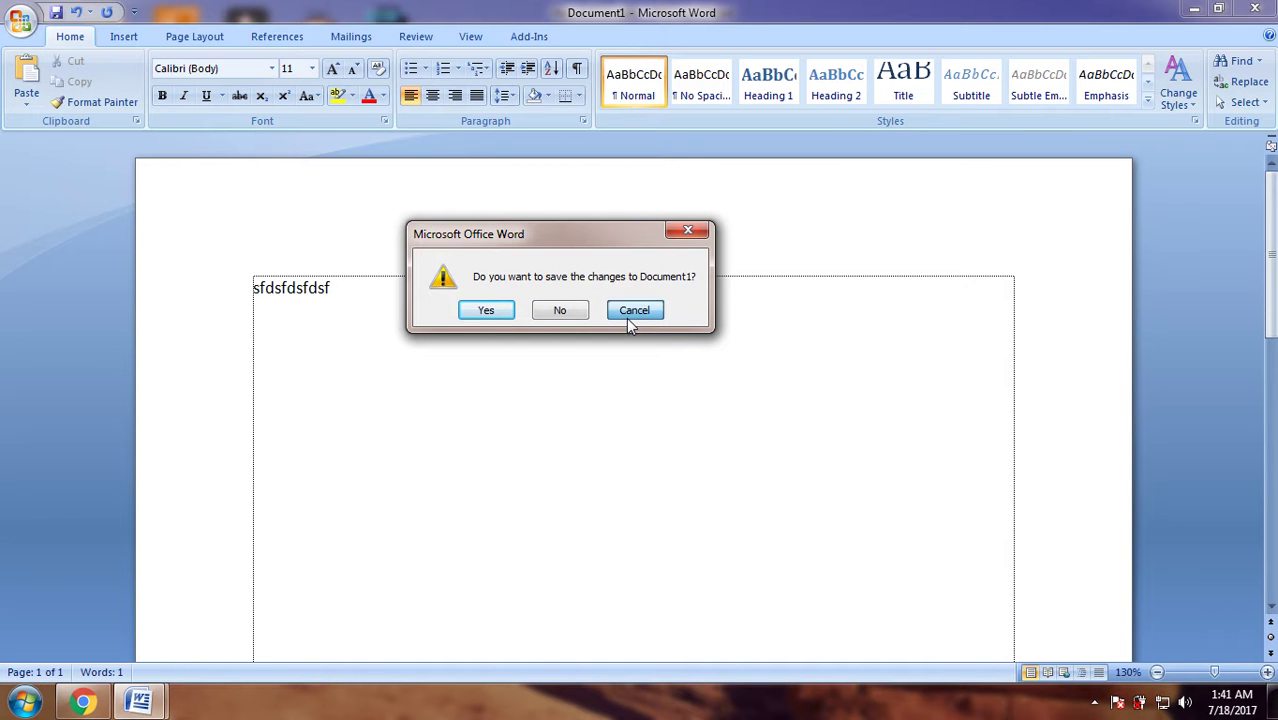
click(630, 318)
- Close Document1 with Alt+F4, answering No to discard the typed text
click(20, 20)
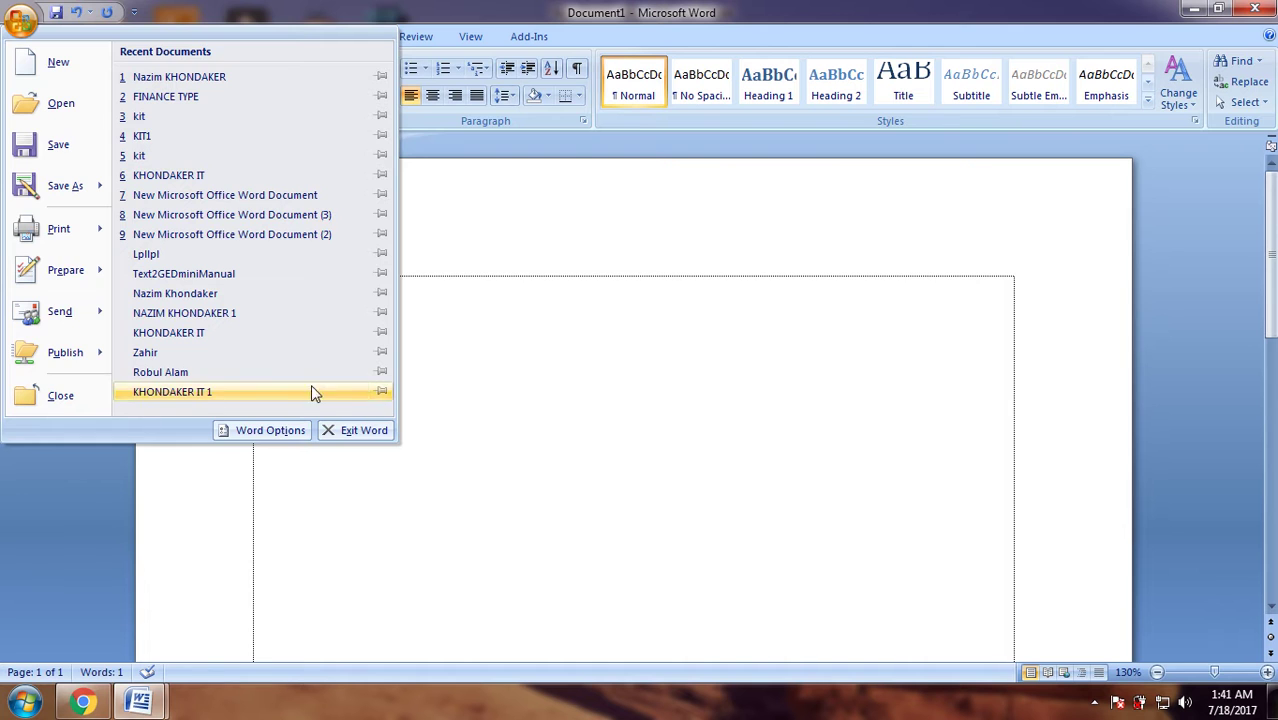
click(592, 332)
key(alt+F4)
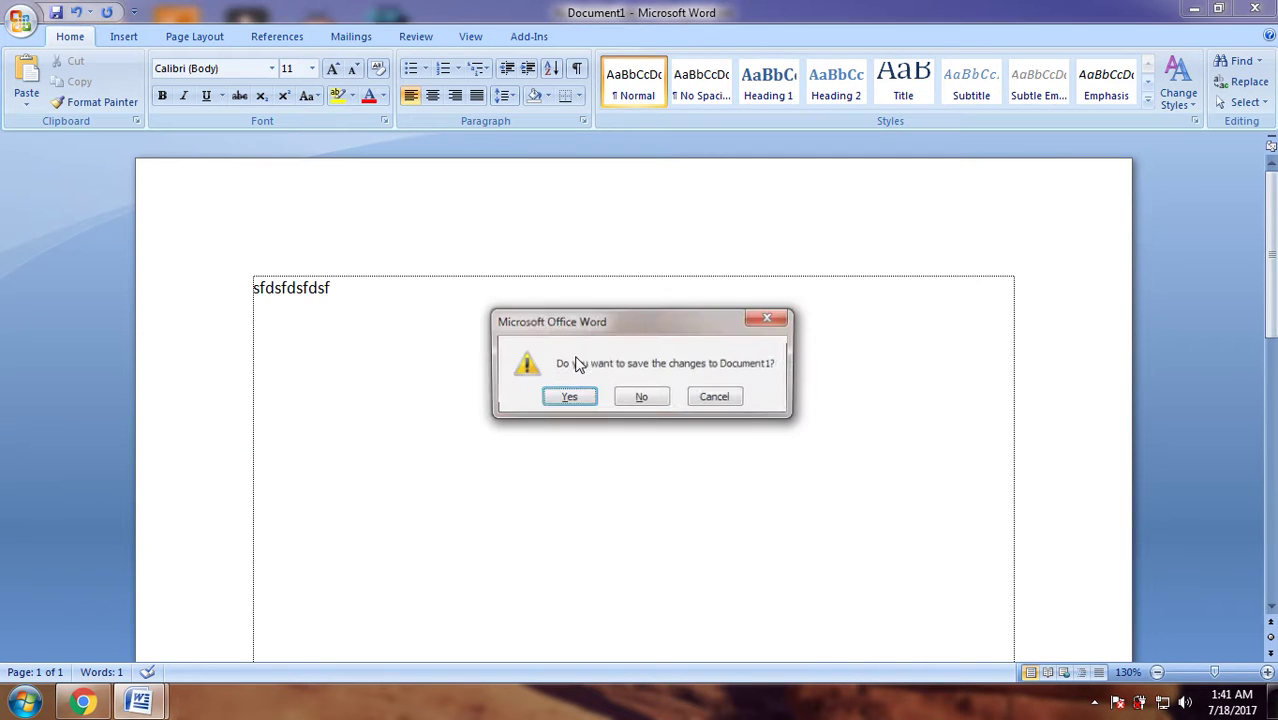
drag(602, 314, 520, 278)
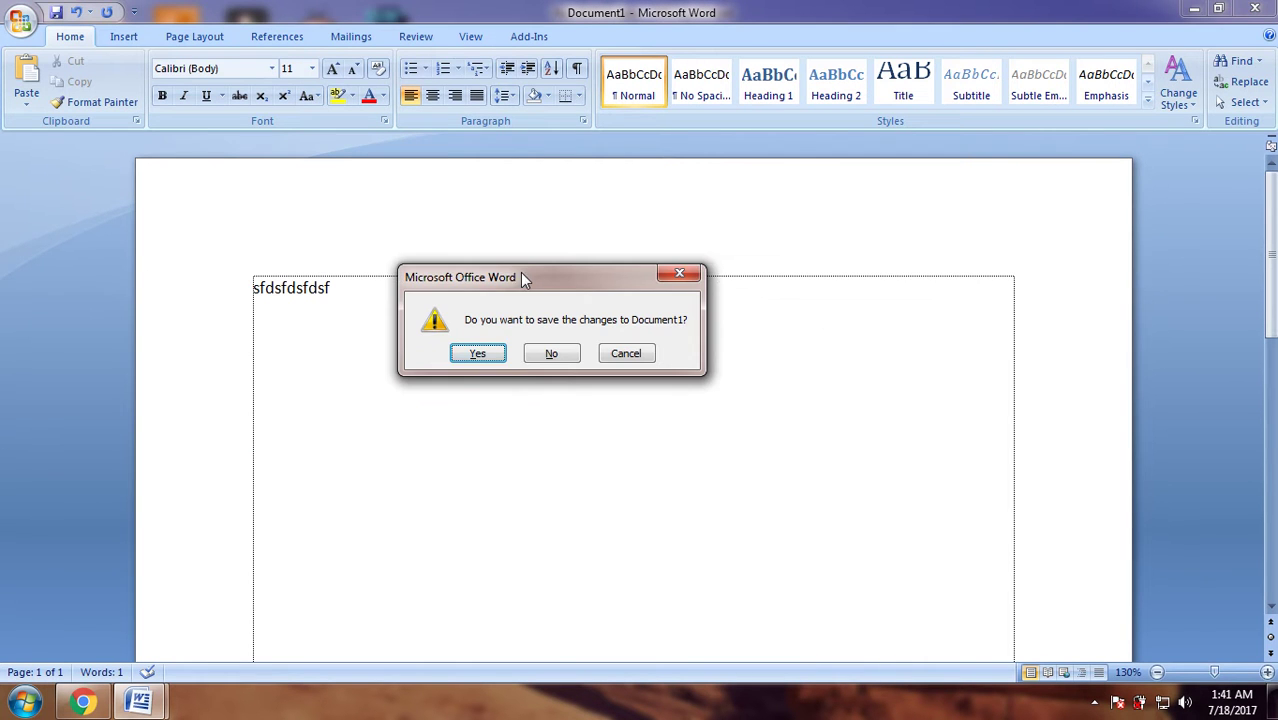
click(551, 356)
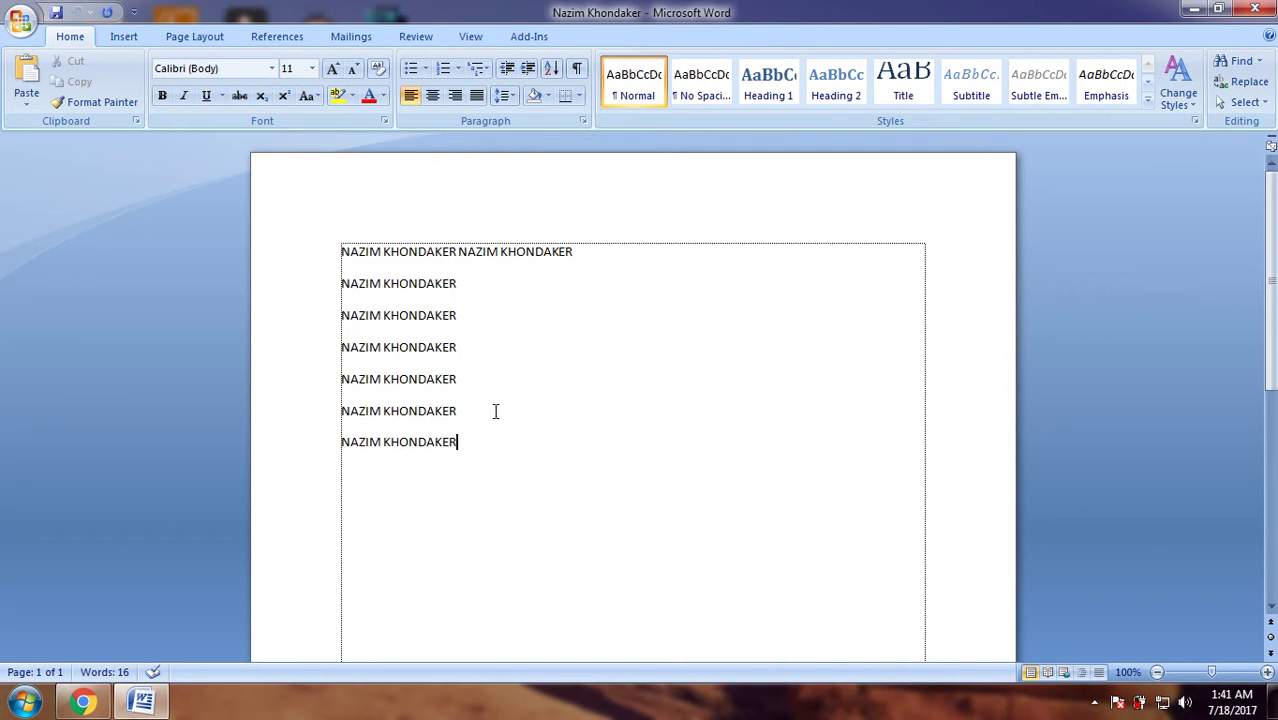
- Close the name-list document with Ctrl+W and create a new blank Document2
key(ctrl+w)
click(20, 20)
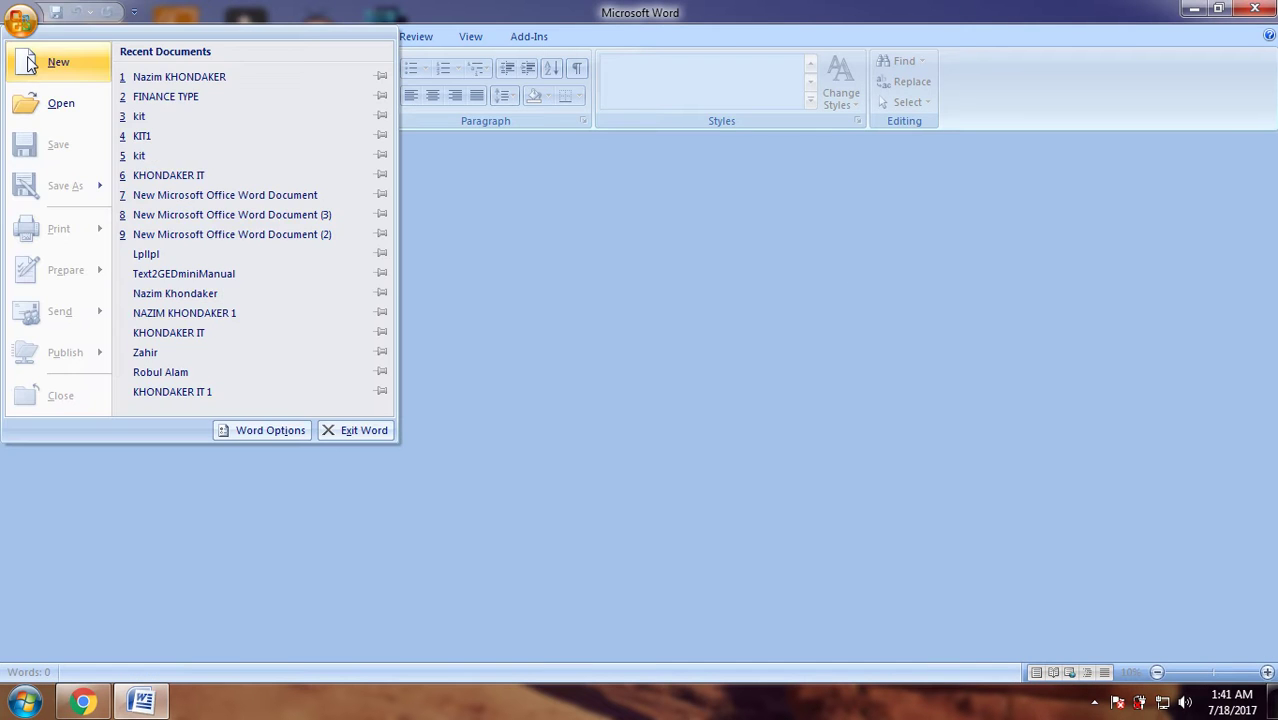
click(30, 63)
double_click(430, 215)
click(22, 20)
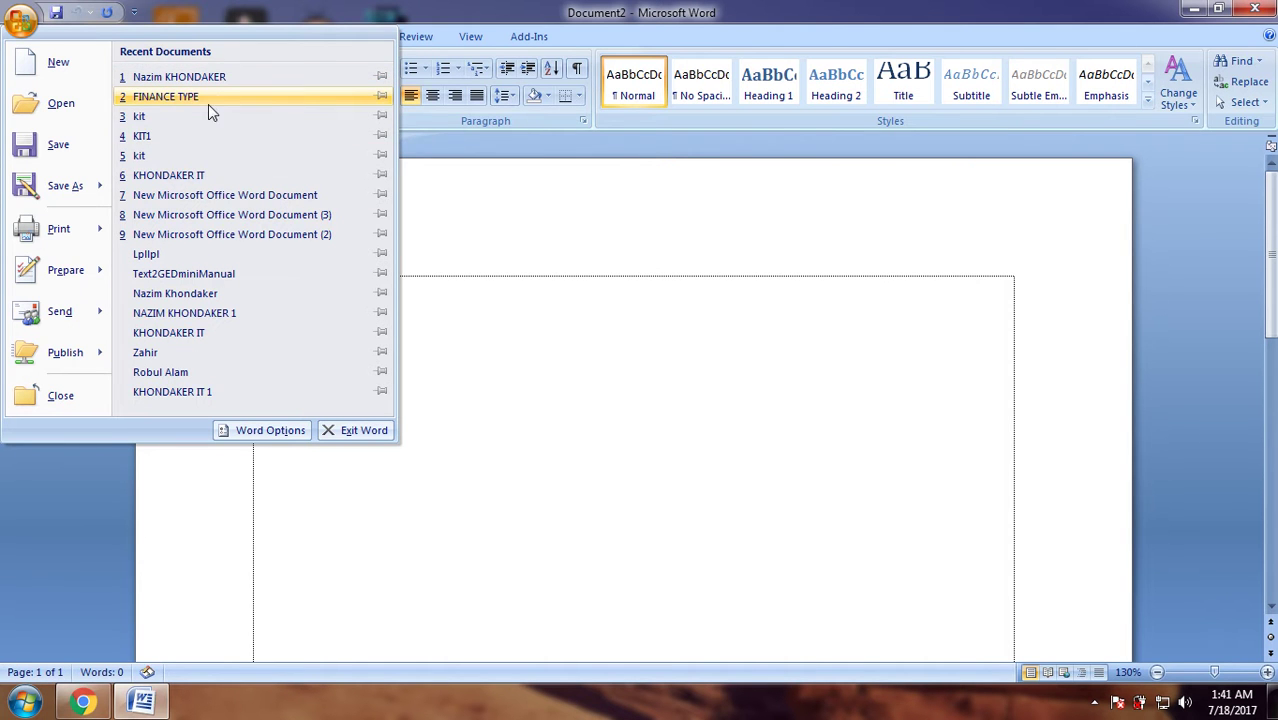
- From Recent Documents, open FINANCE TYPE, try the missing KHONDAKER IT, then open personal details
click(173, 97)
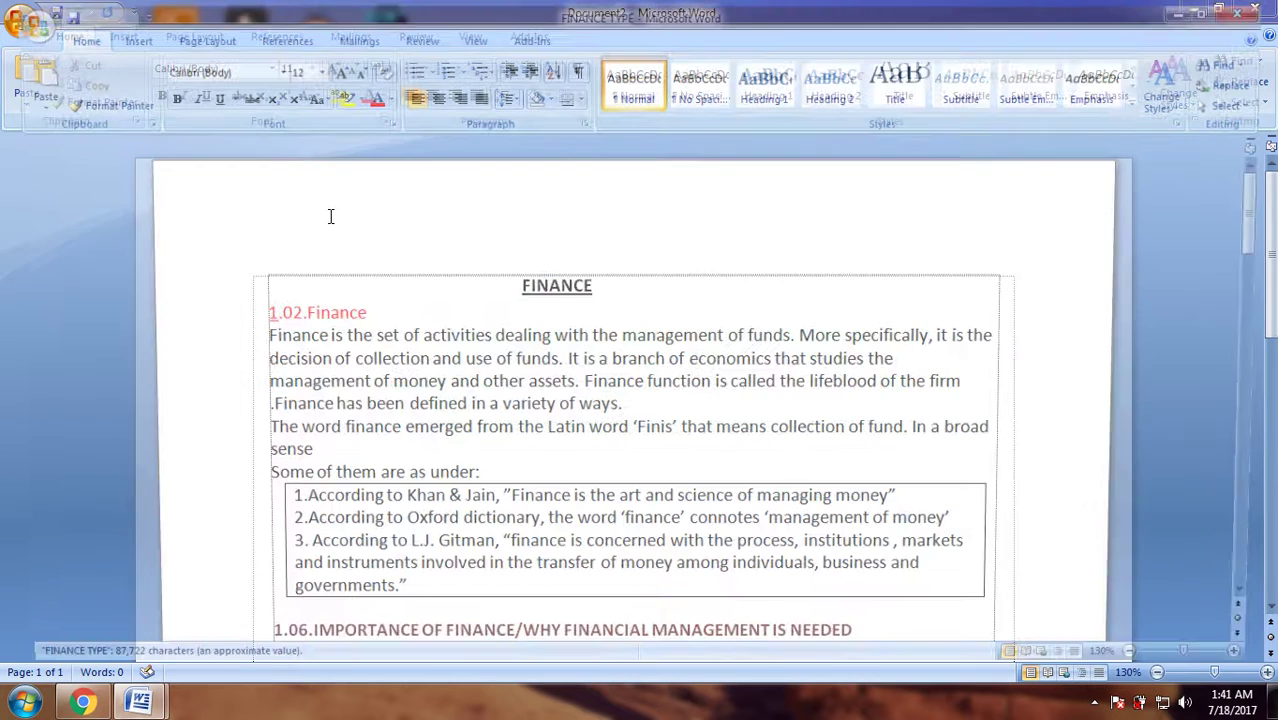
click(20, 16)
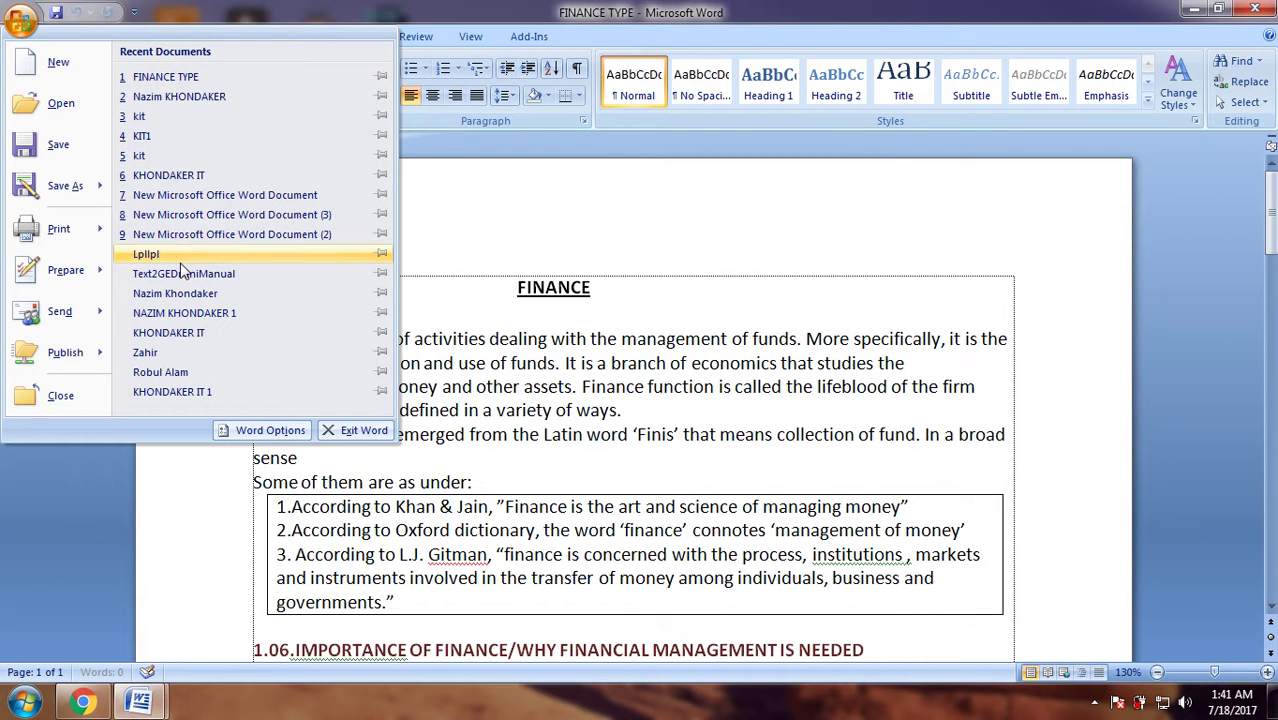
click(176, 333)
key(Return)
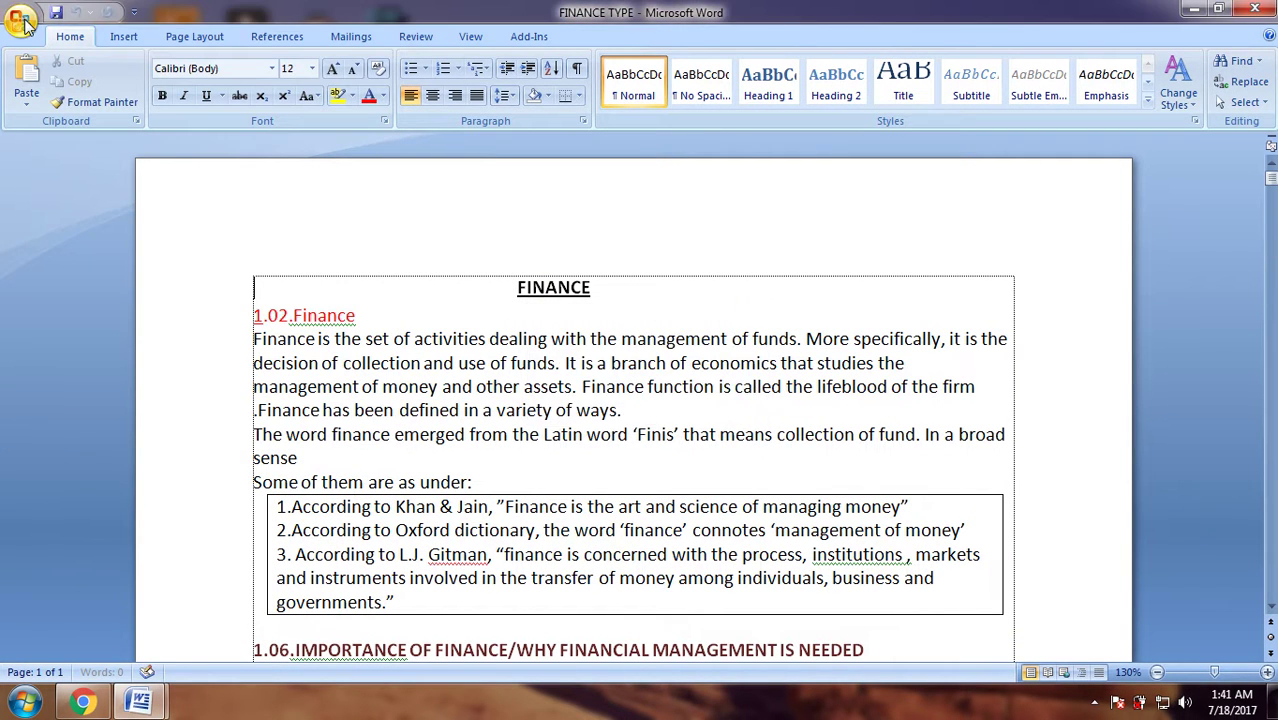
click(20, 16)
click(211, 373)
click(20, 16)
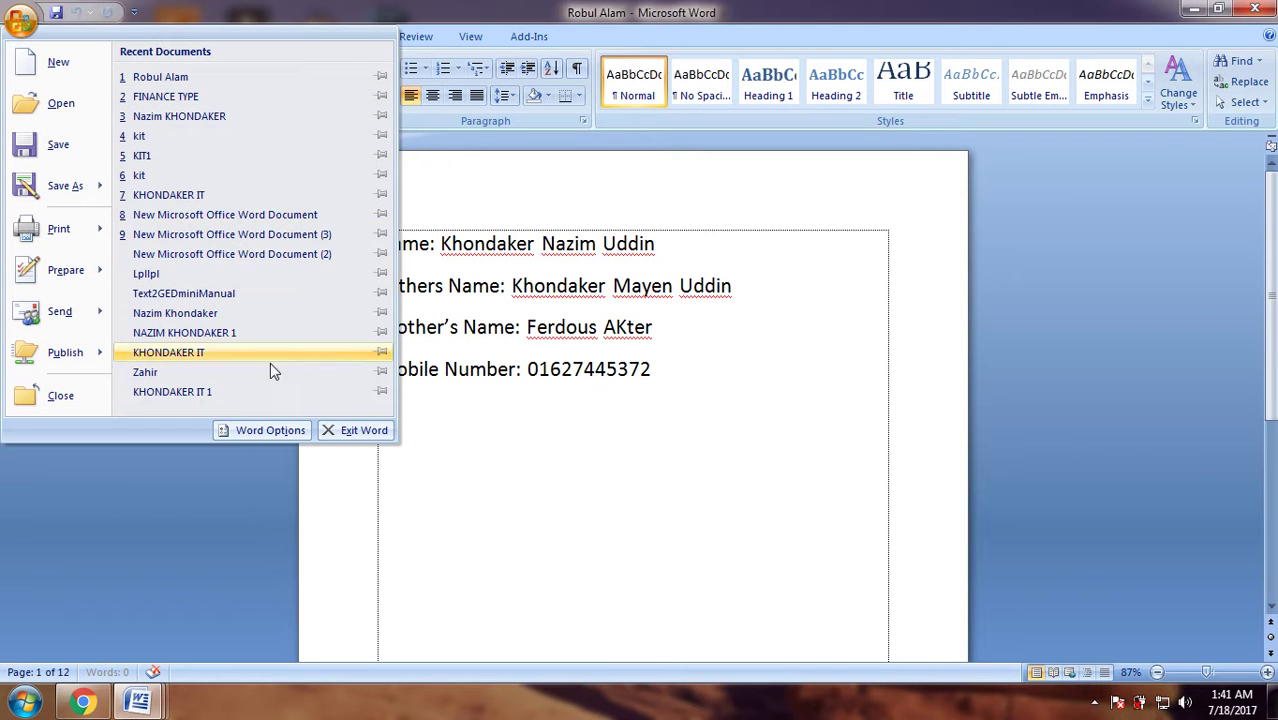
key(Escape)
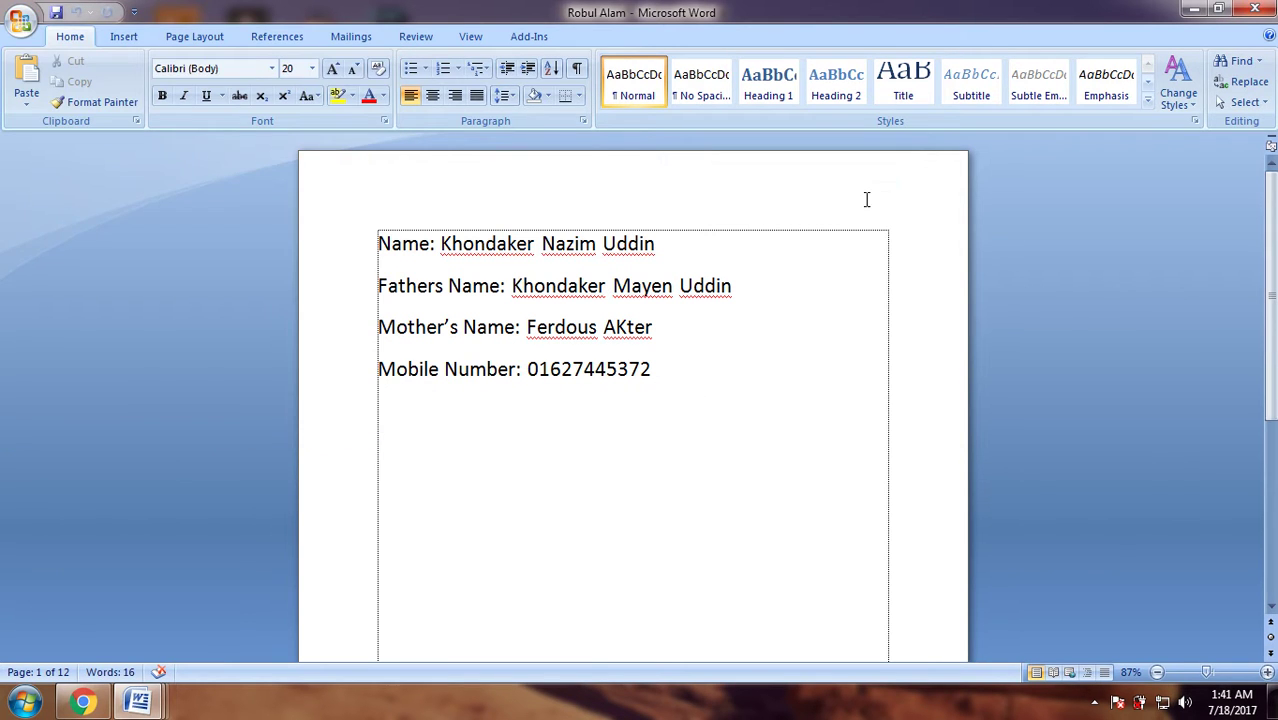
- Turn off Show text boundaries in Word Options' Advanced settings and apply
click(20, 20)
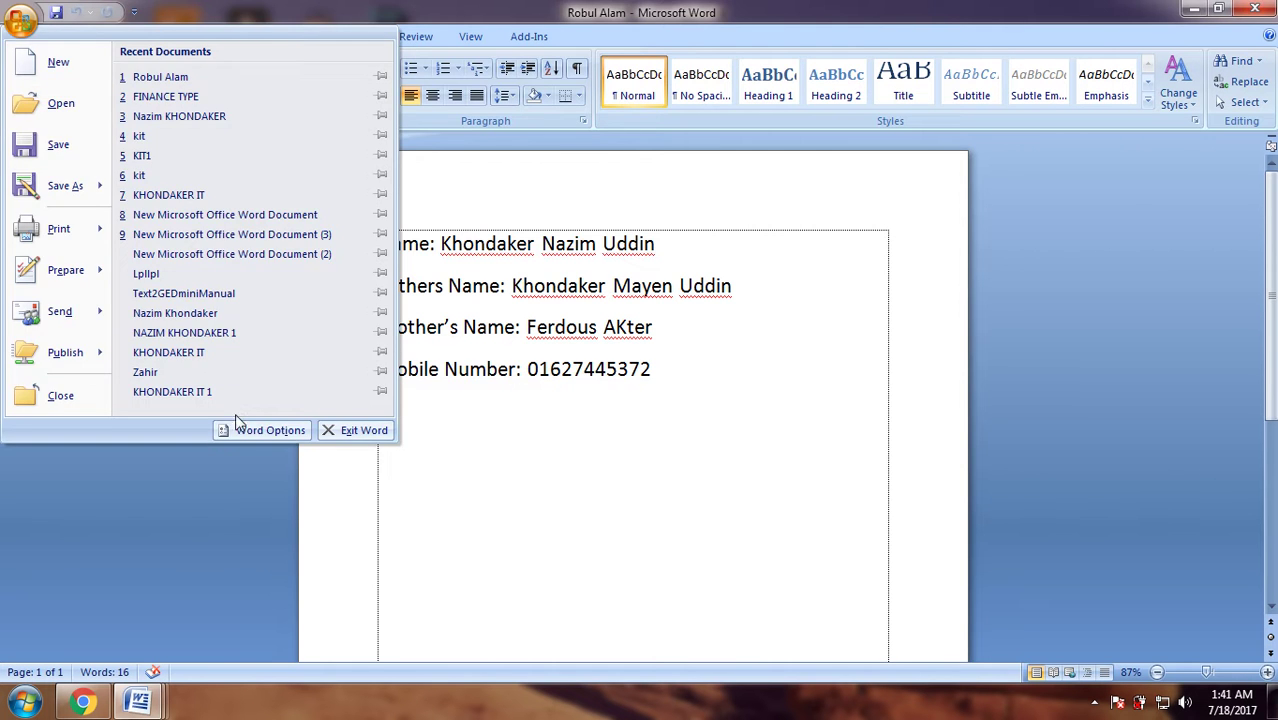
click(245, 430)
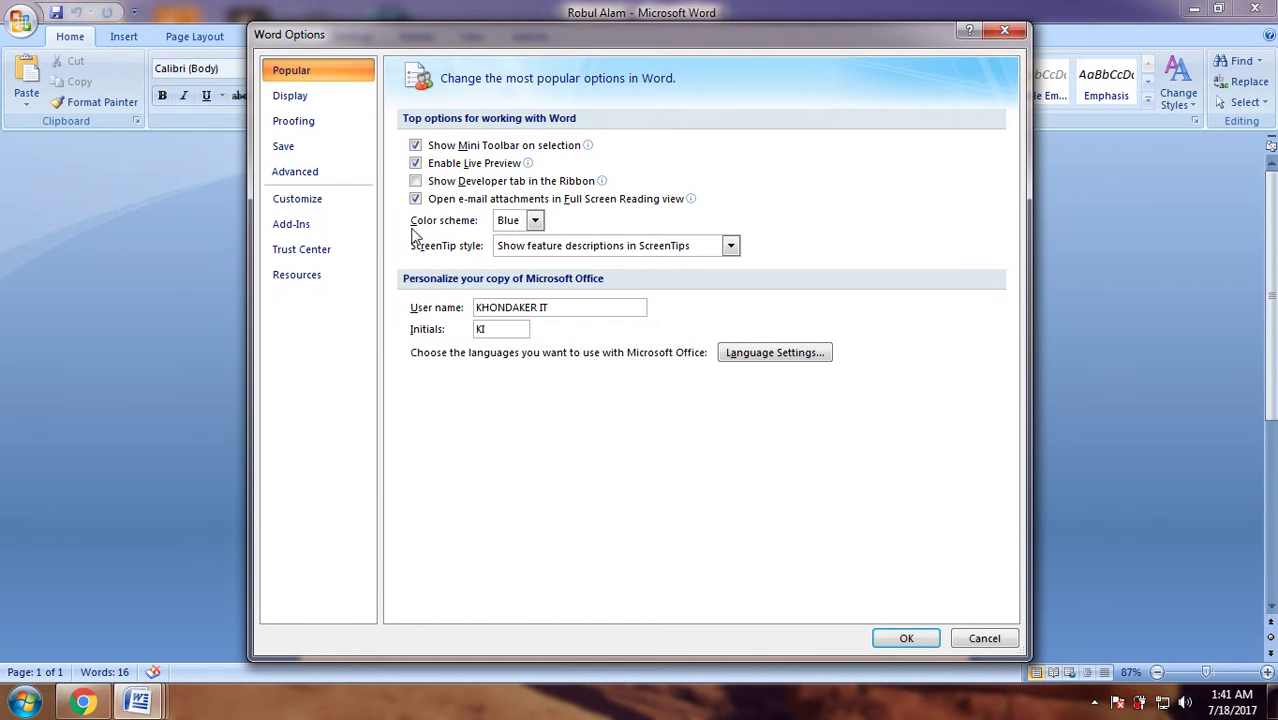
click(300, 172)
scroll(605, 415, down, 1)
scroll(603, 422, down, 2)
scroll(603, 422, down, 2)
scroll(590, 420, down, 1)
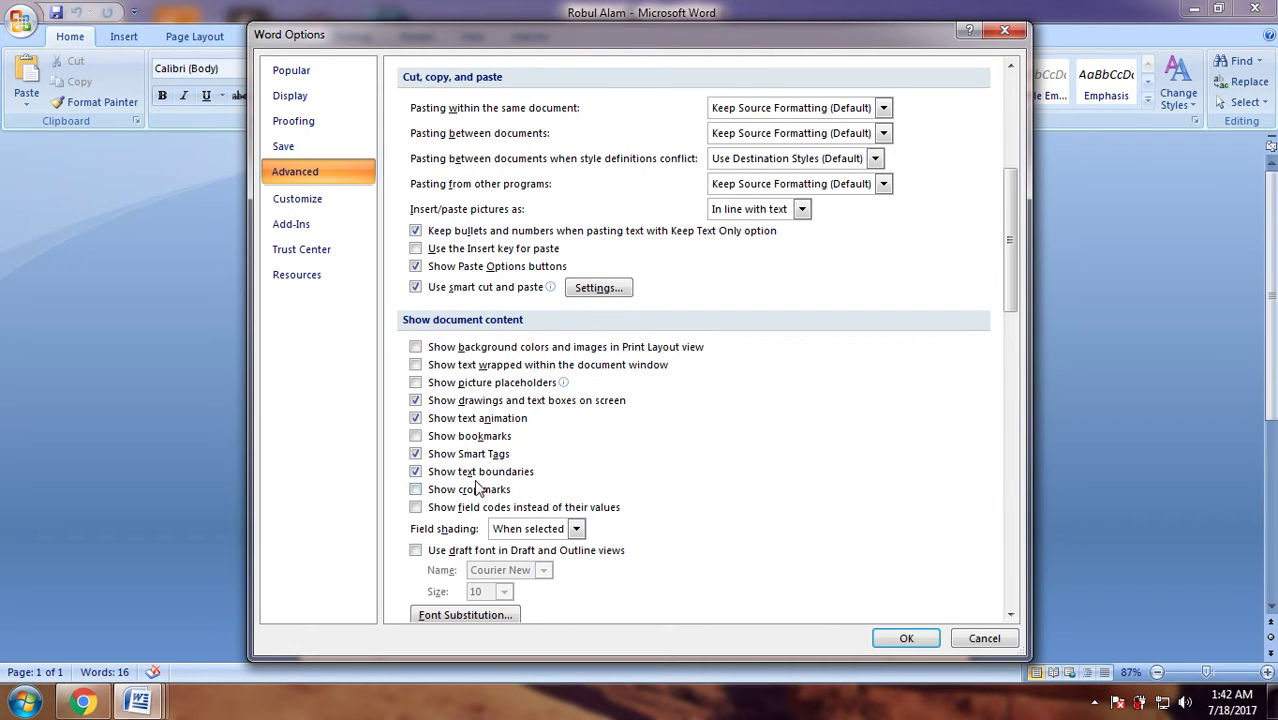
click(458, 473)
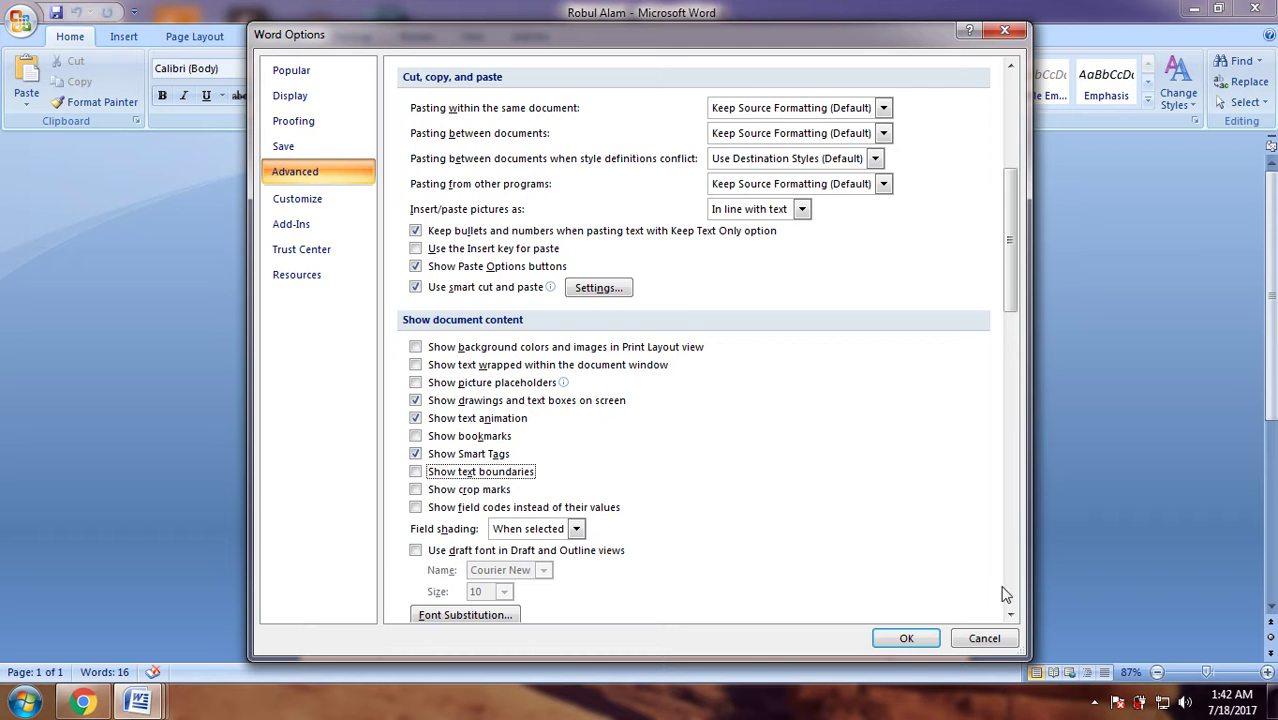
click(928, 640)
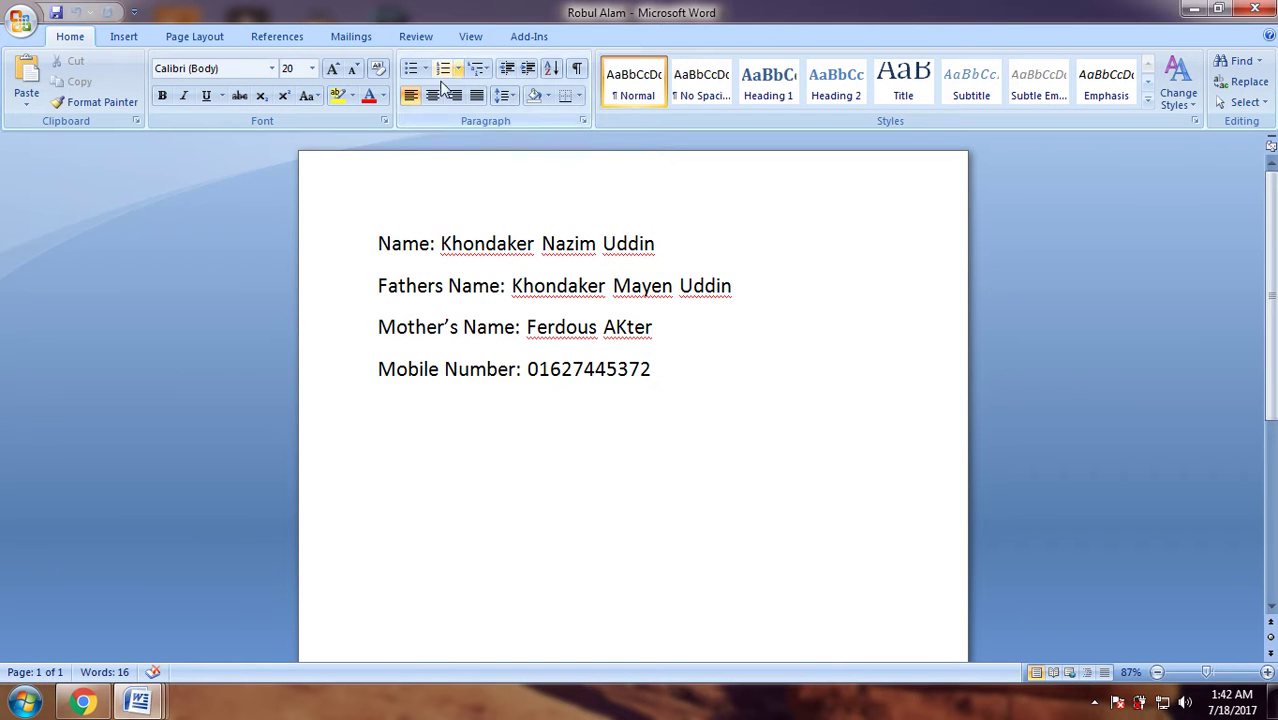
- Switch Show text boundaries back on in Word Options and confirm
click(20, 20)
click(258, 430)
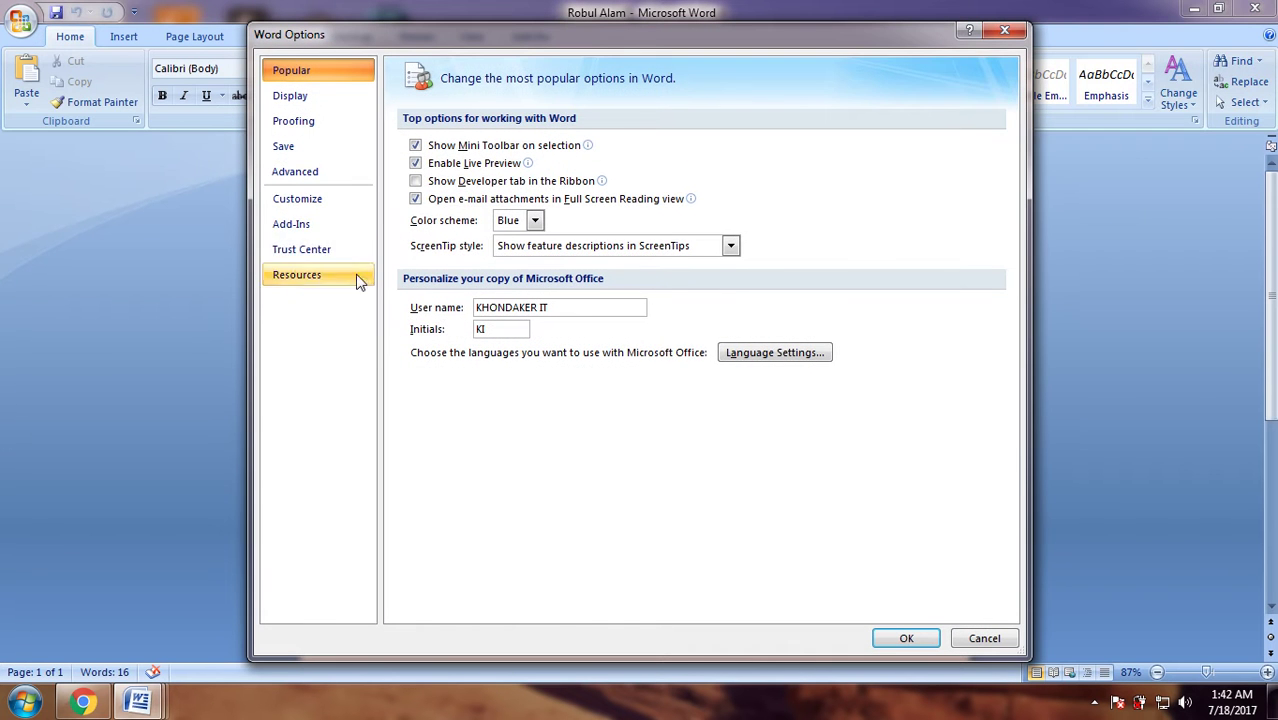
scroll(537, 447, down, 5)
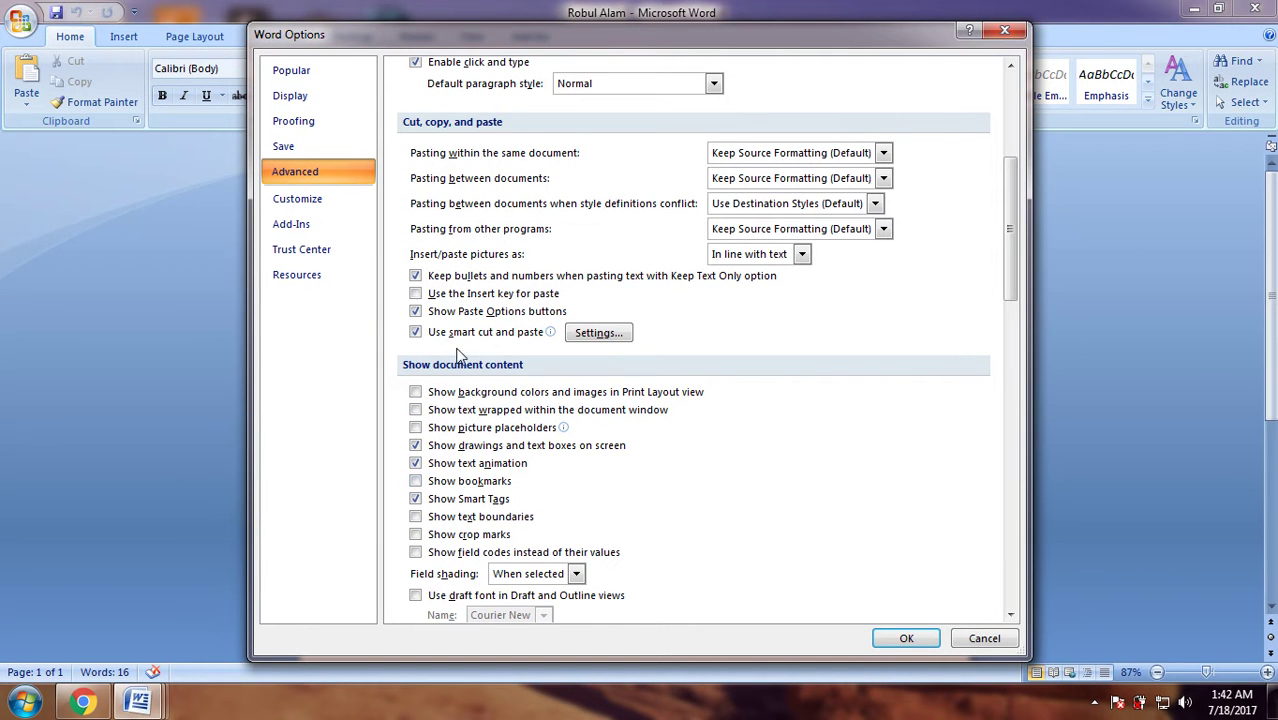
scroll(466, 490, down, 2)
click(455, 427)
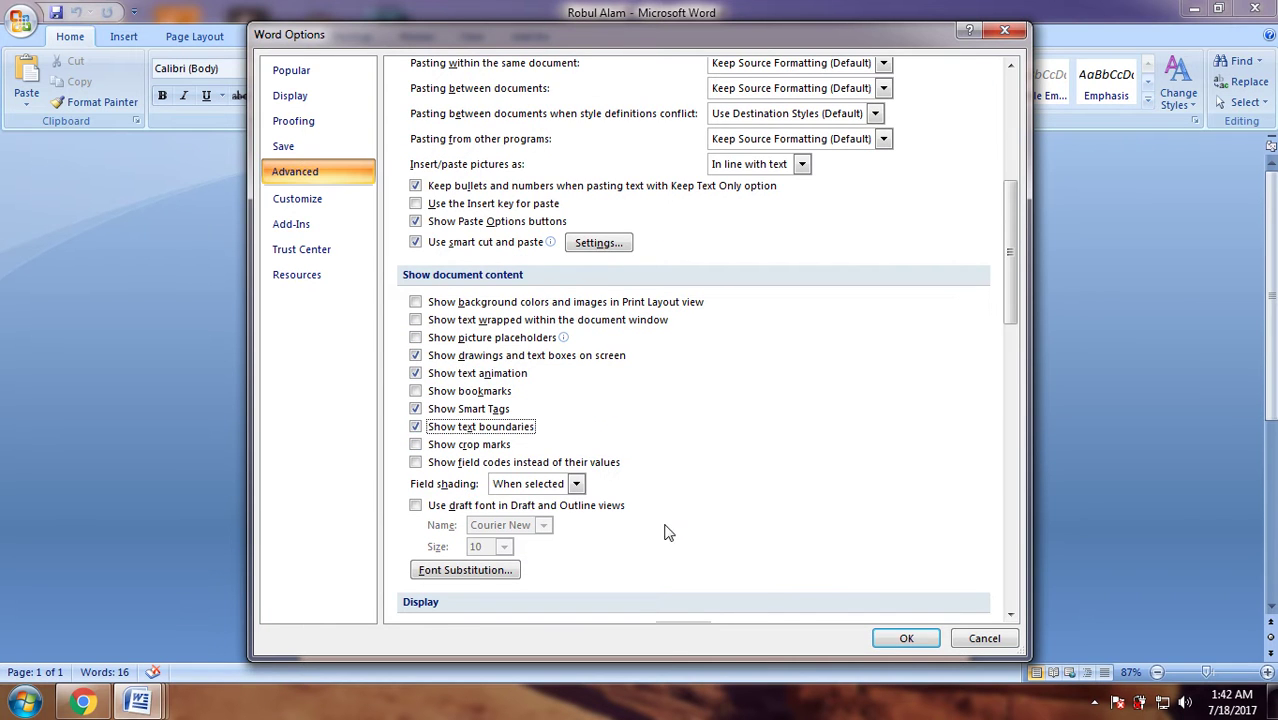
click(906, 638)
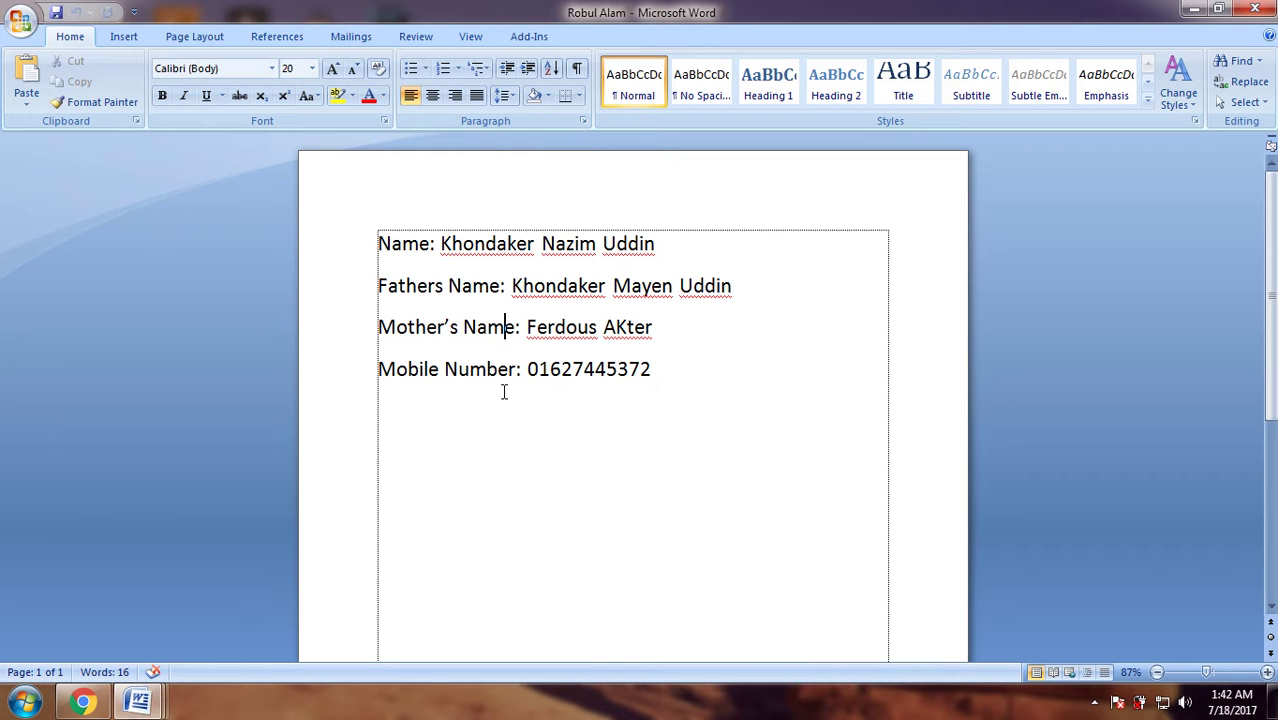
- Exit Word, relaunch it from the Start menu, and type 'sdfasfdasfdsf s' in the blank document
click(20, 20)
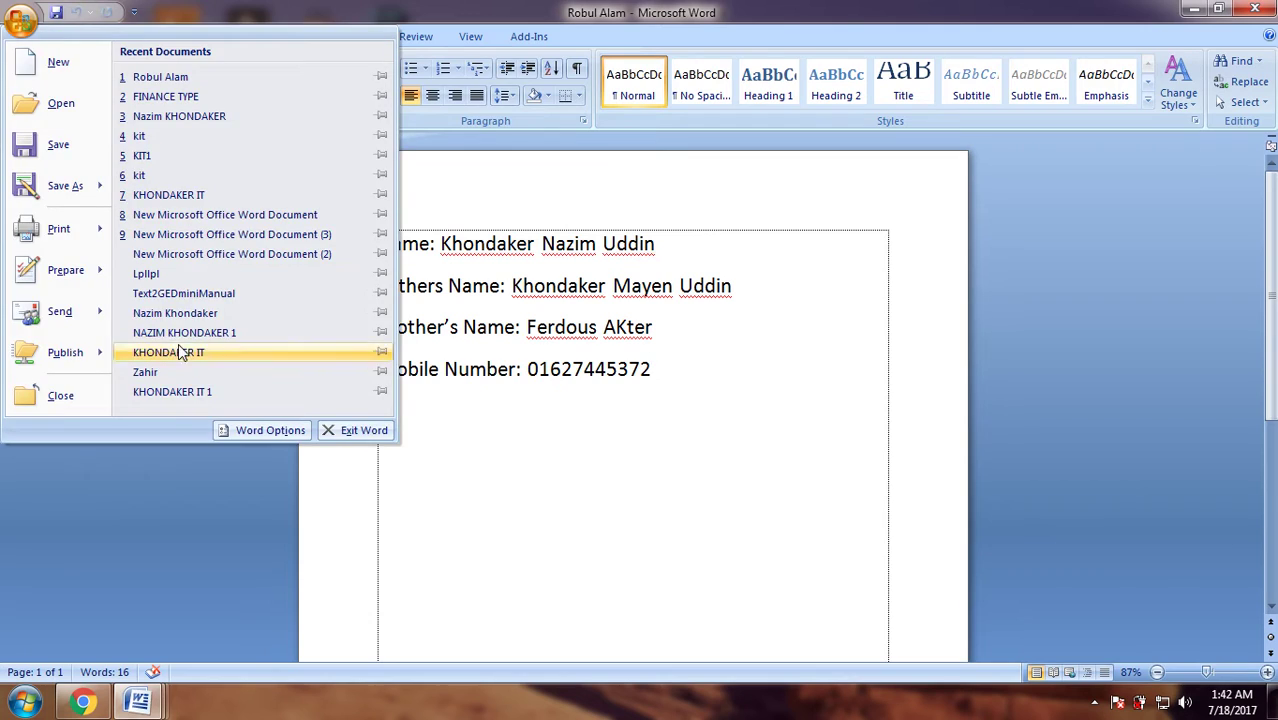
click(356, 436)
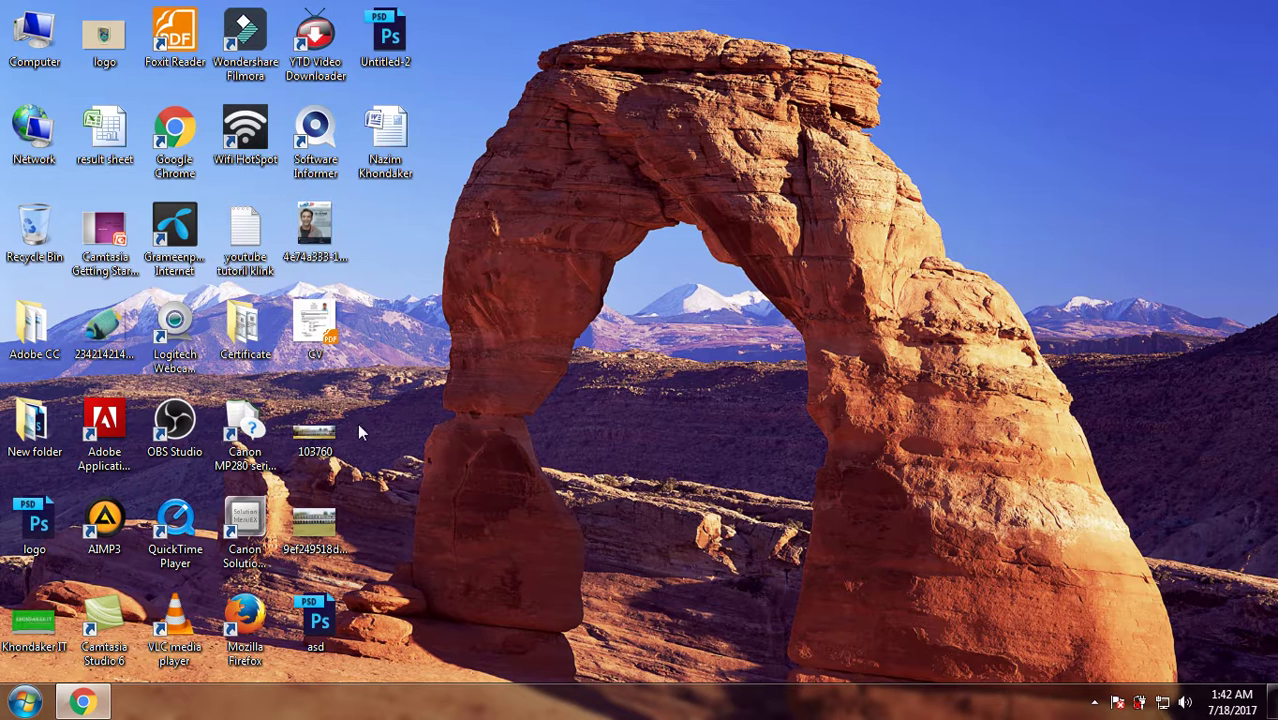
click(16, 706)
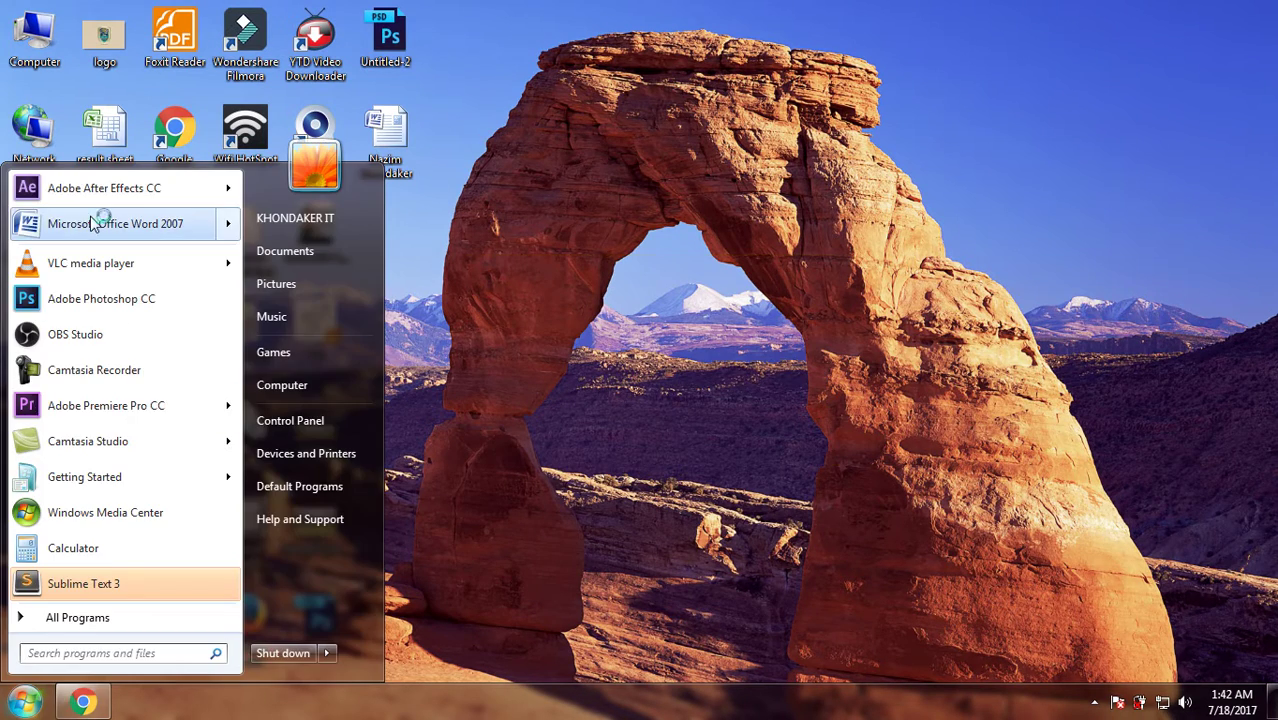
click(96, 221)
text(sdfasfdasfdsf s)
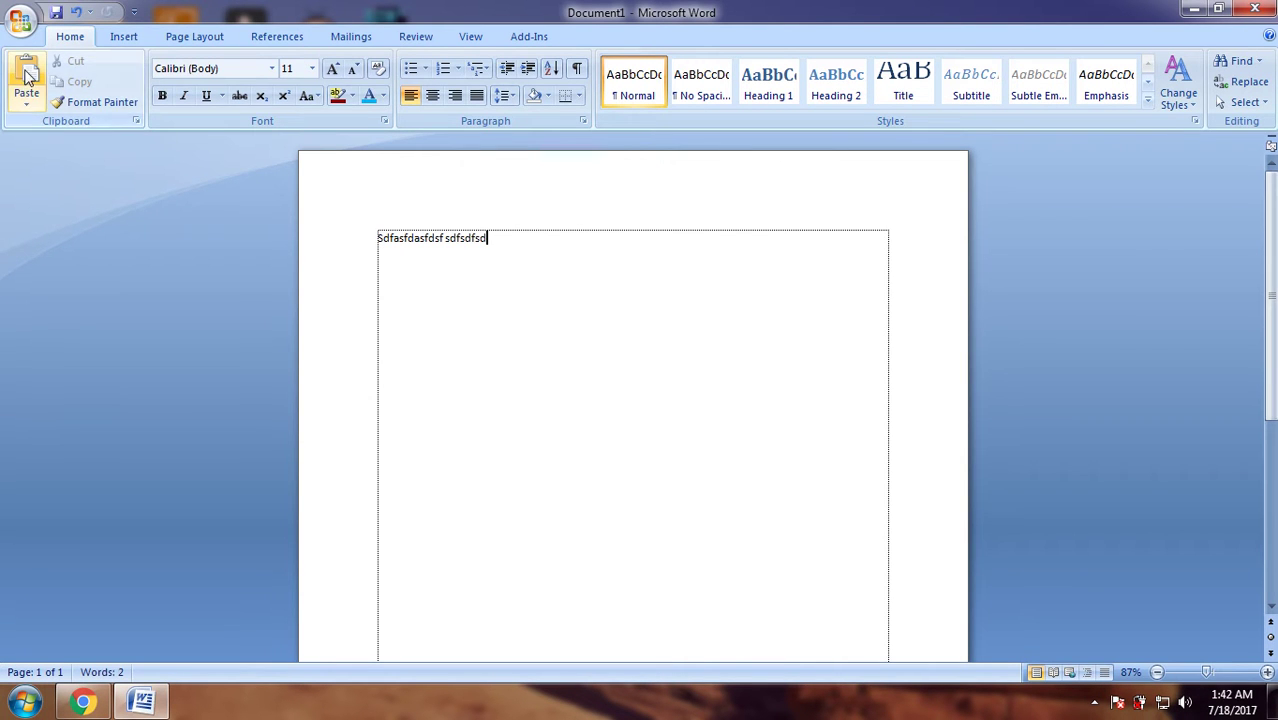
- Try exiting with unsaved text, cancel the save prompts, then exit choosing No to discard it
click(20, 20)
click(328, 430)
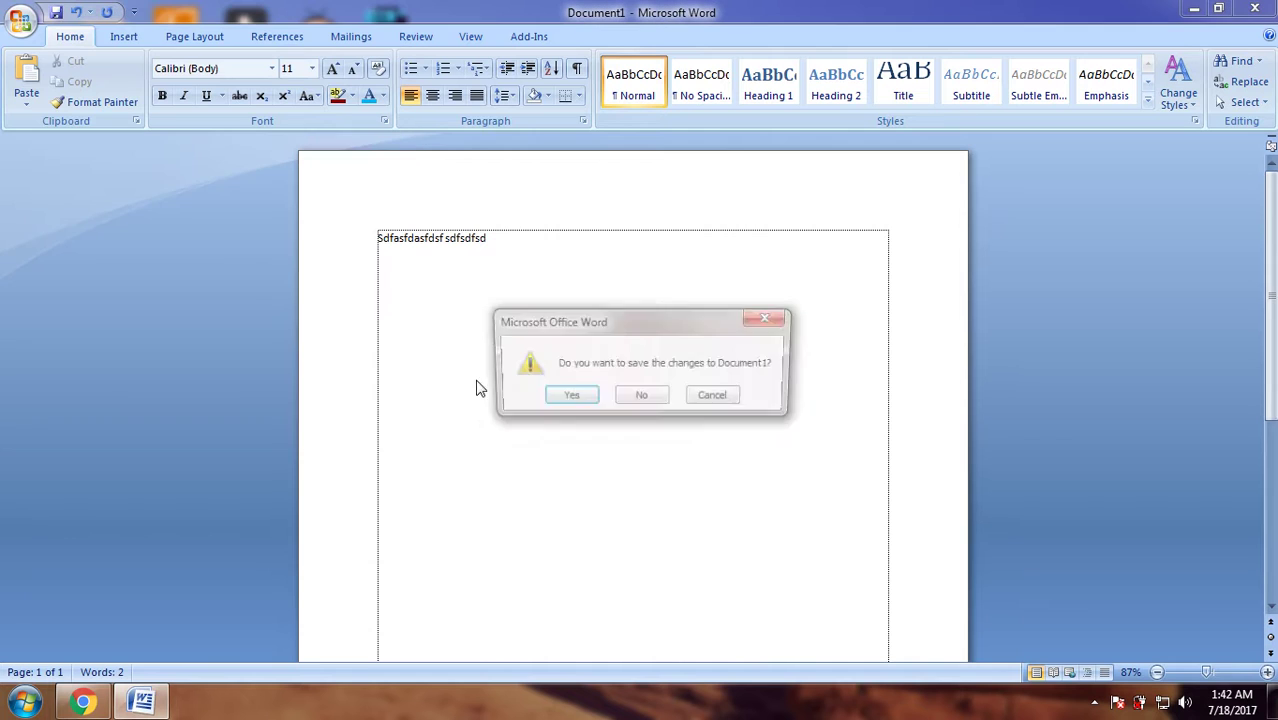
drag(560, 322, 495, 248)
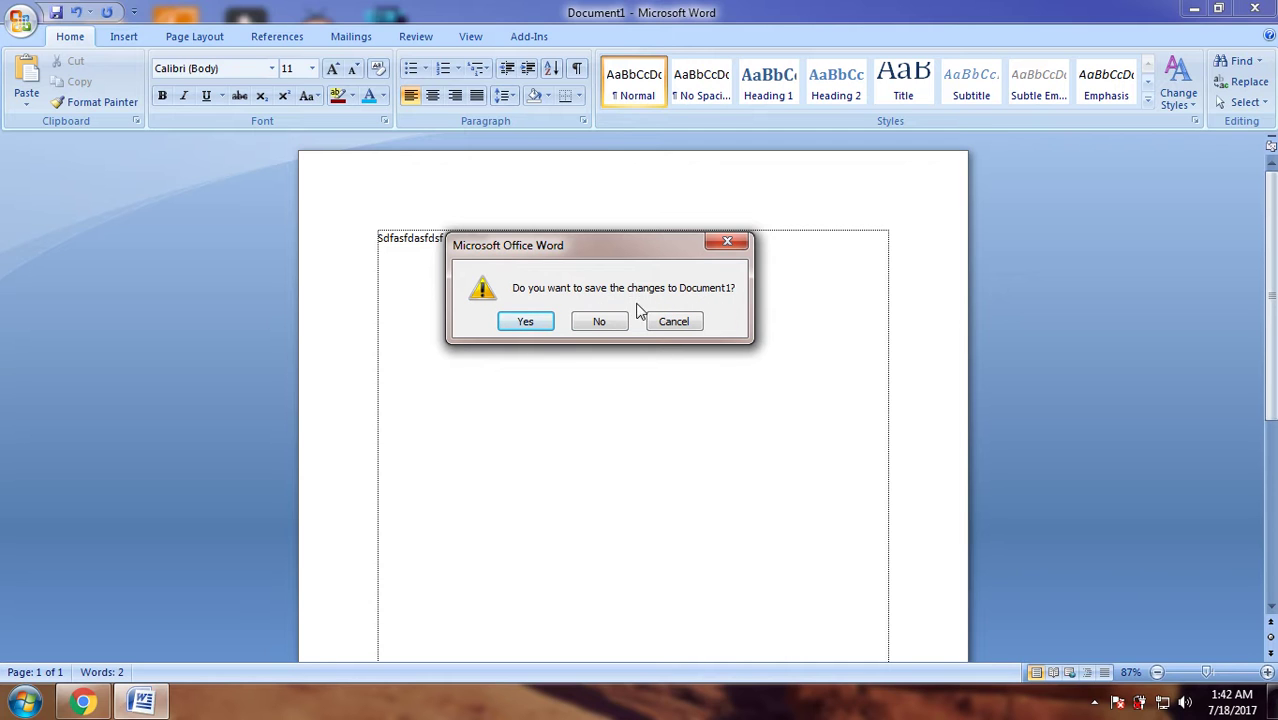
click(537, 329)
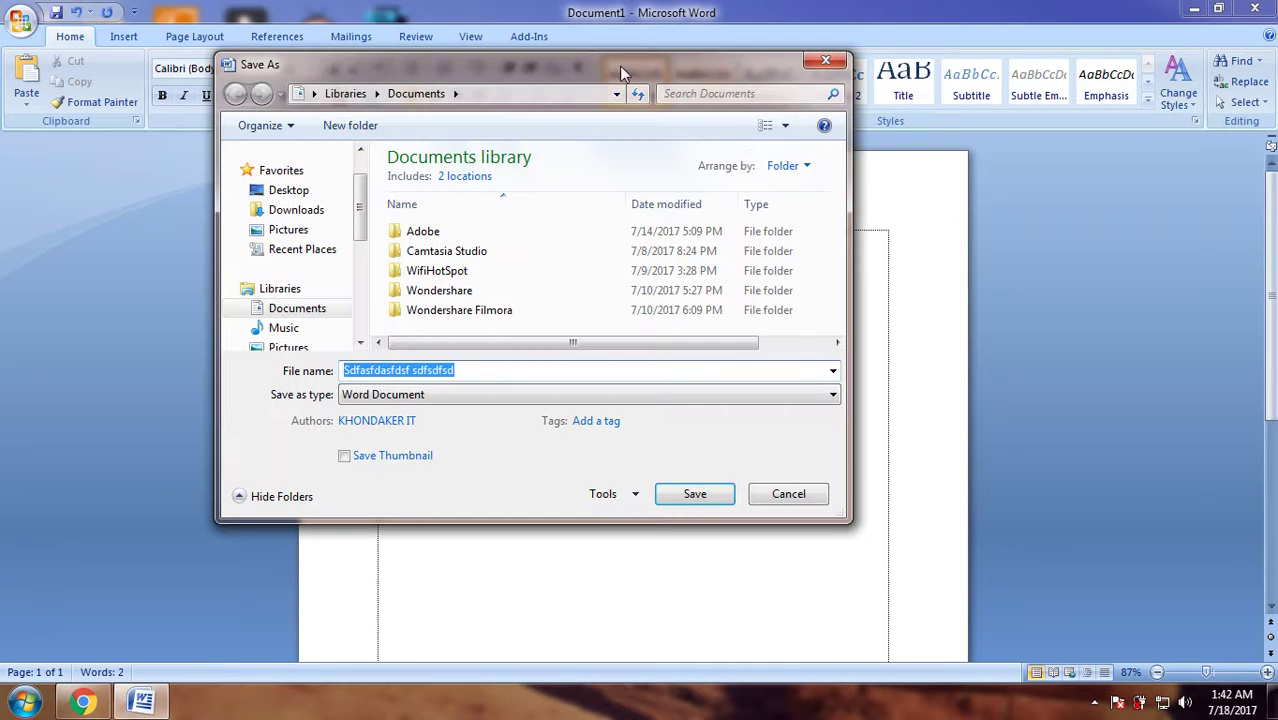
click(816, 492)
click(20, 20)
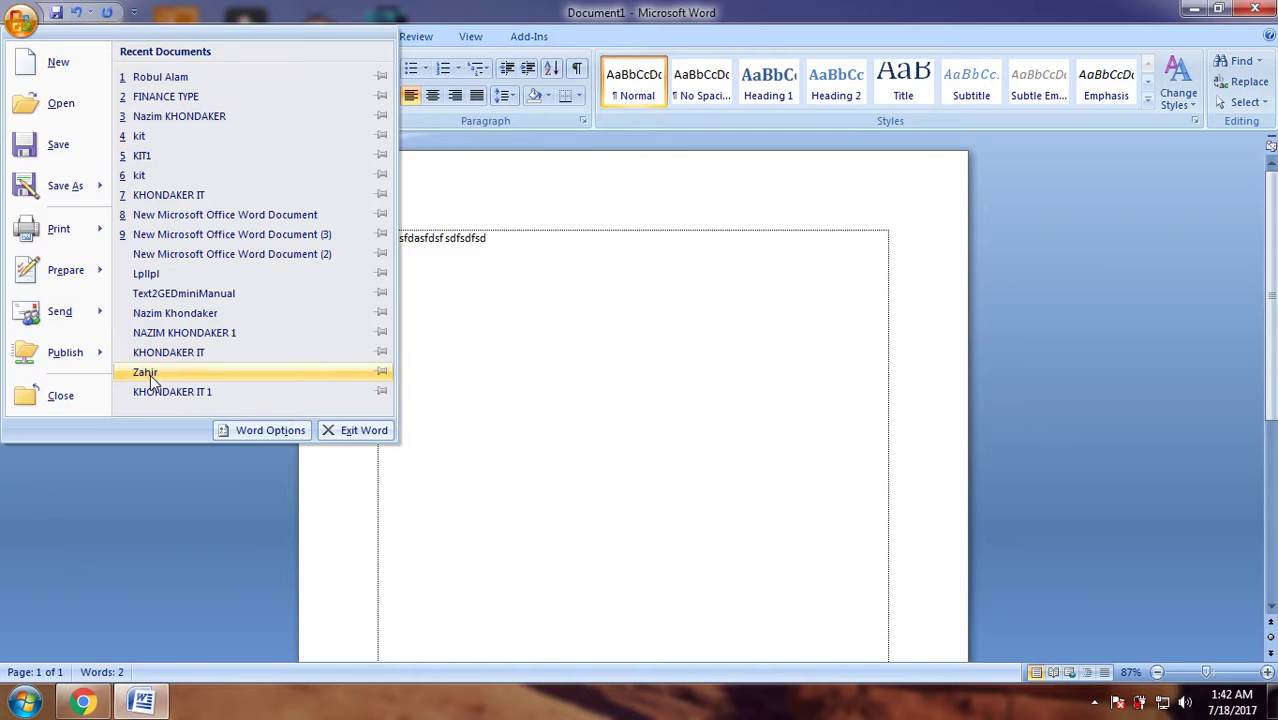
click(371, 433)
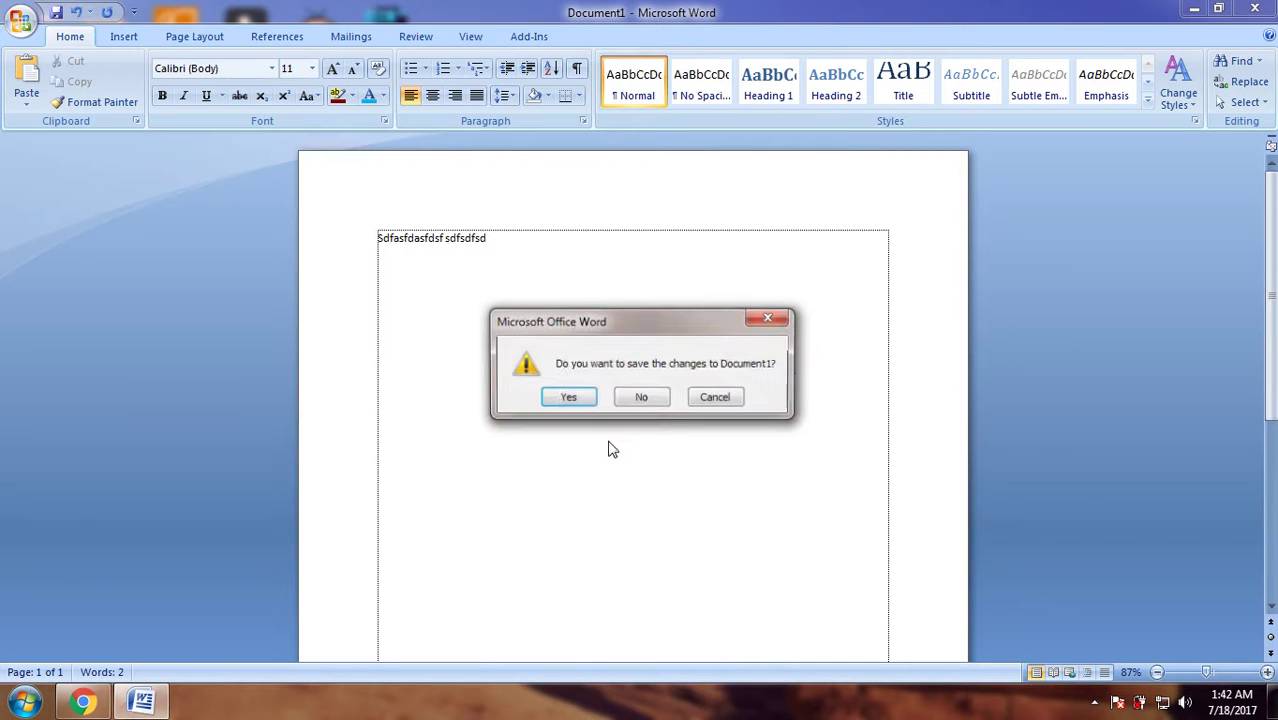
click(716, 398)
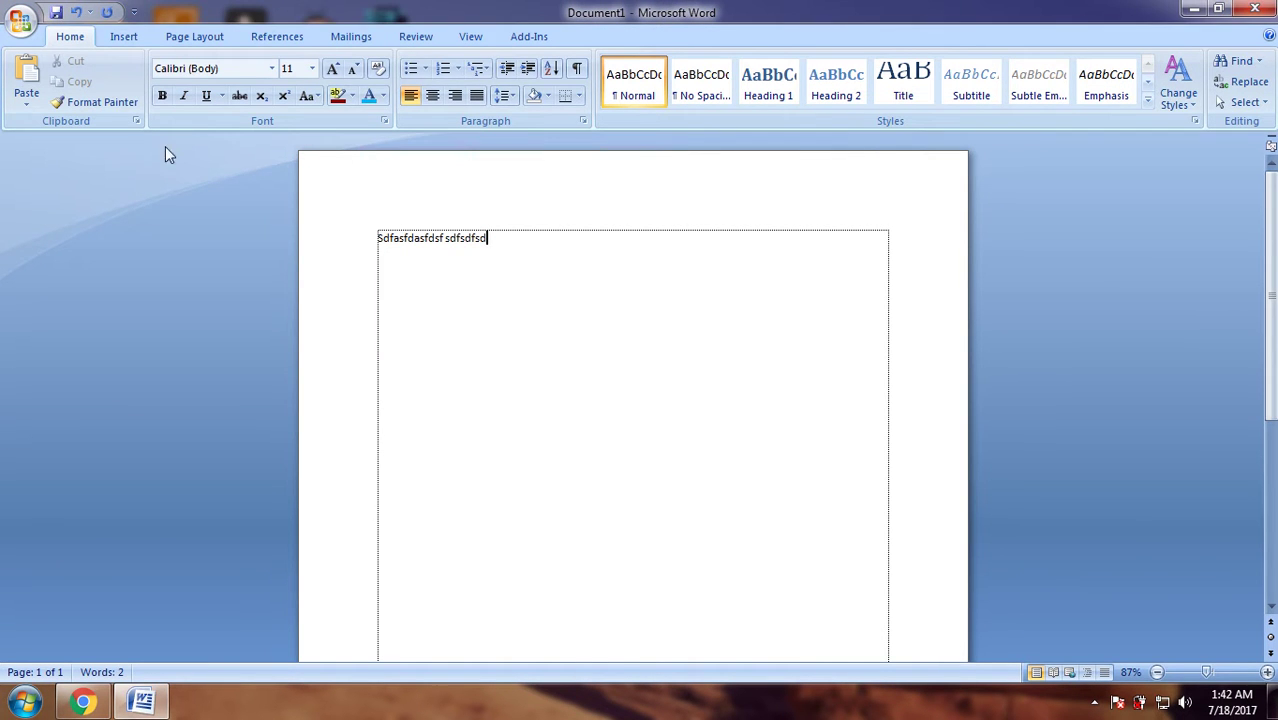
click(20, 20)
click(386, 432)
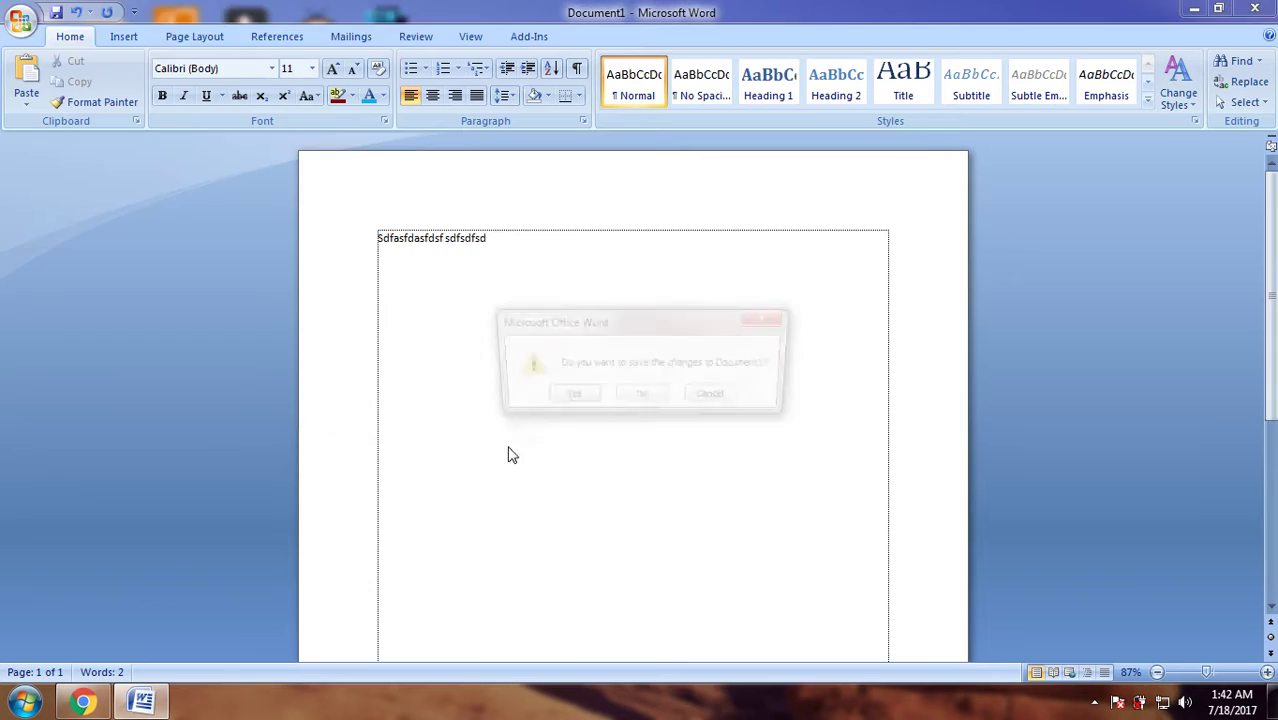
click(655, 405)
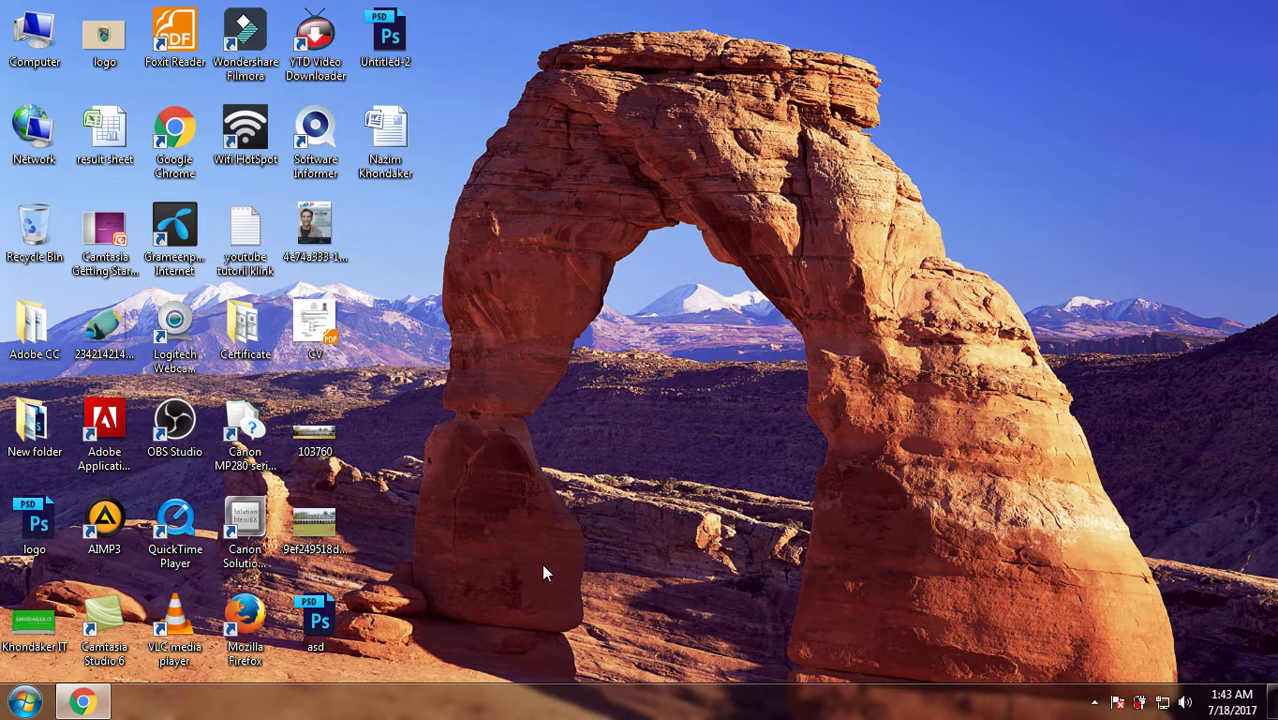
- Open and close the desktop document twice, then return to the Chrome tutorial page
double_click(385, 135)
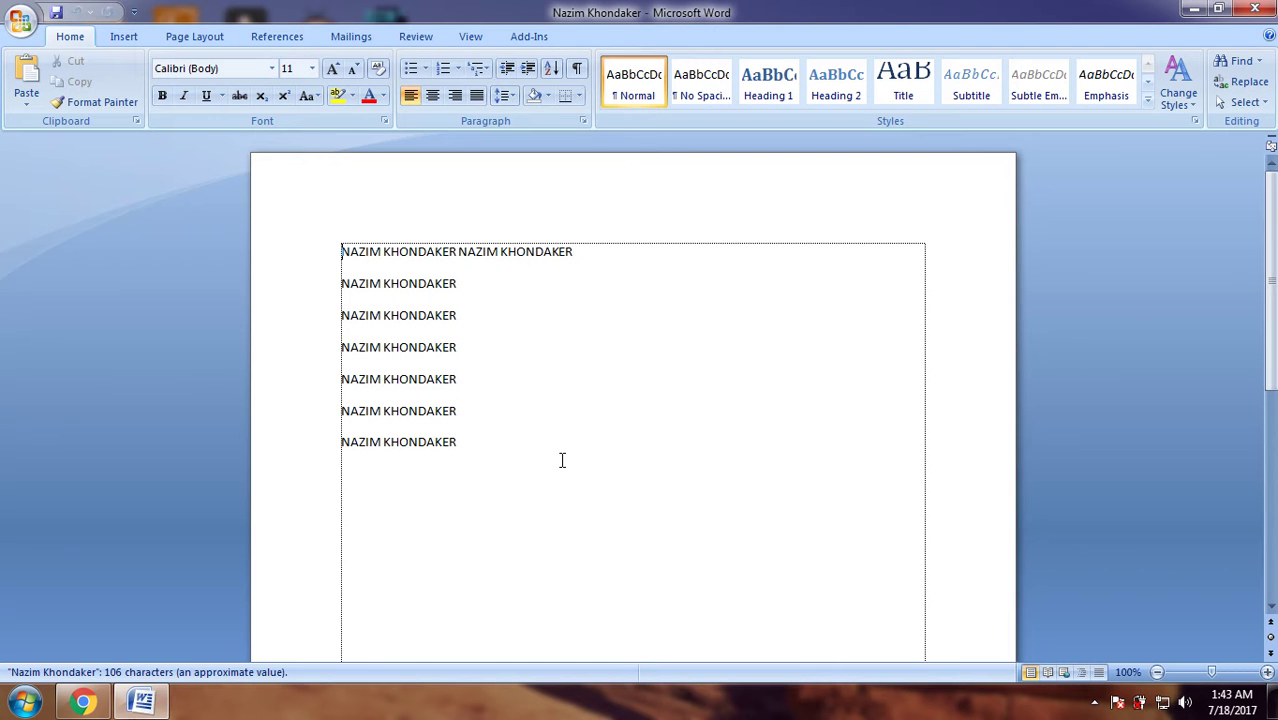
key(alt+F4)
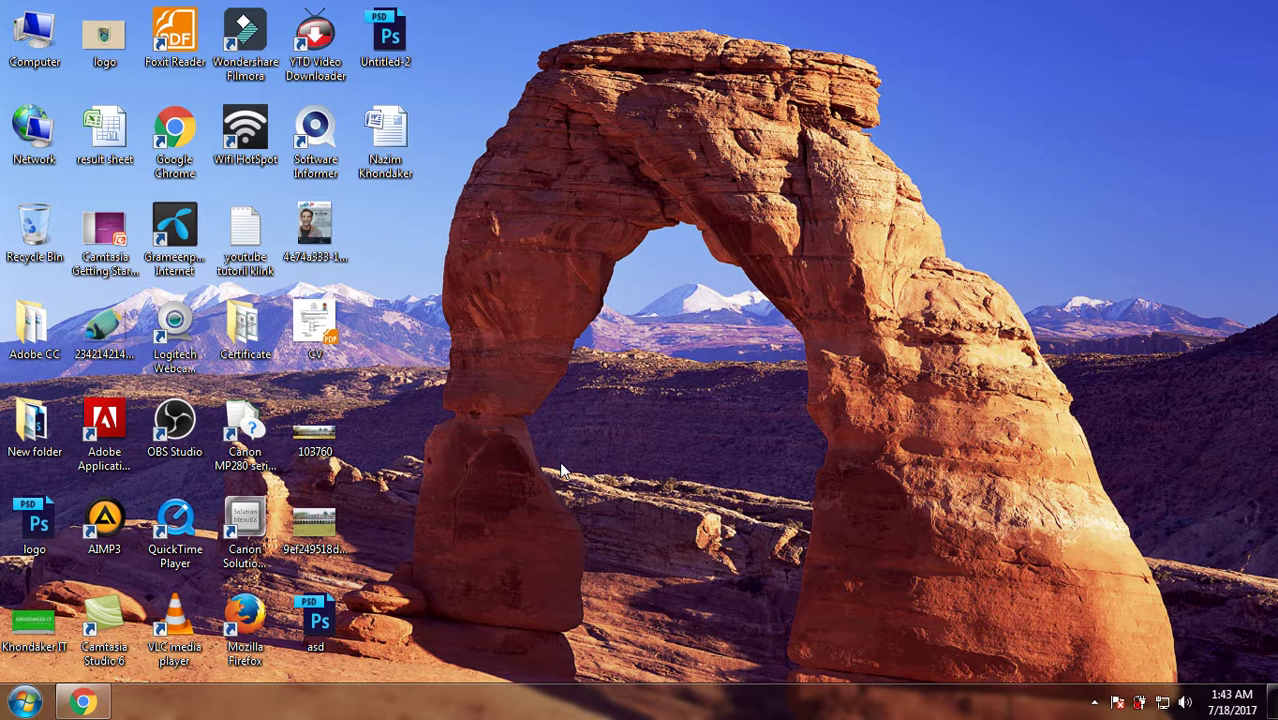
double_click(395, 150)
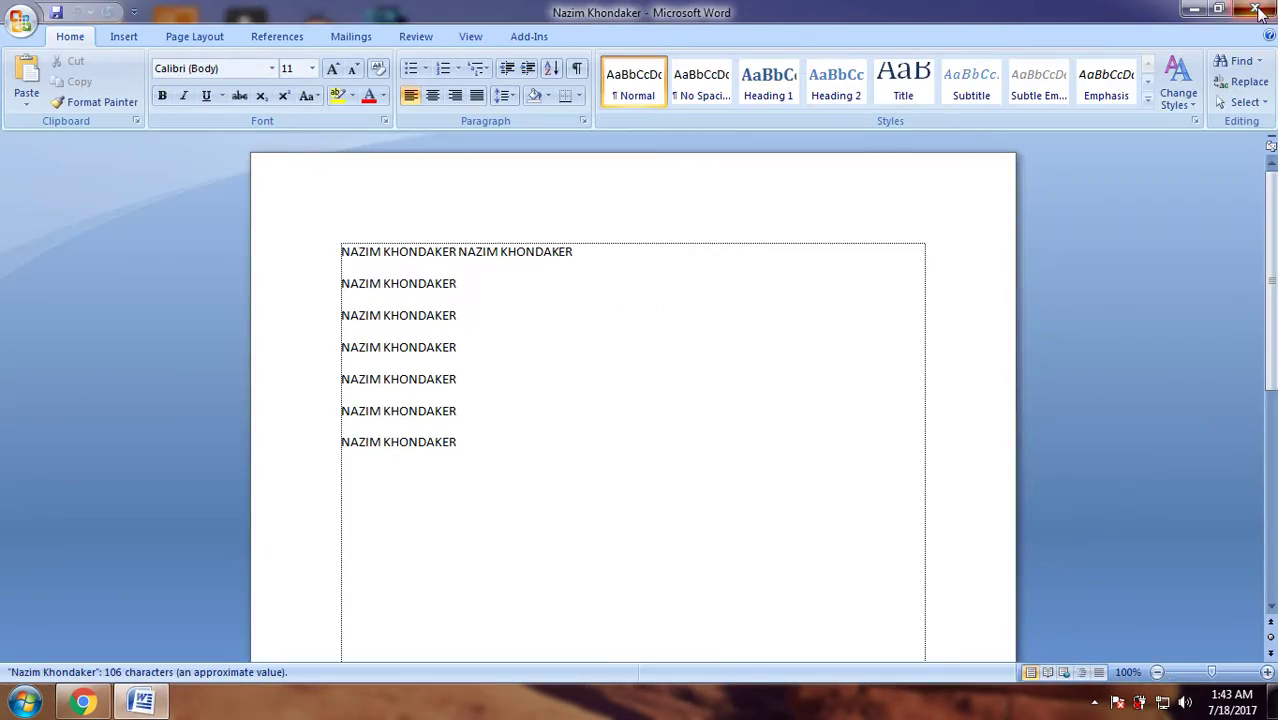
click(1255, 9)
click(84, 702)
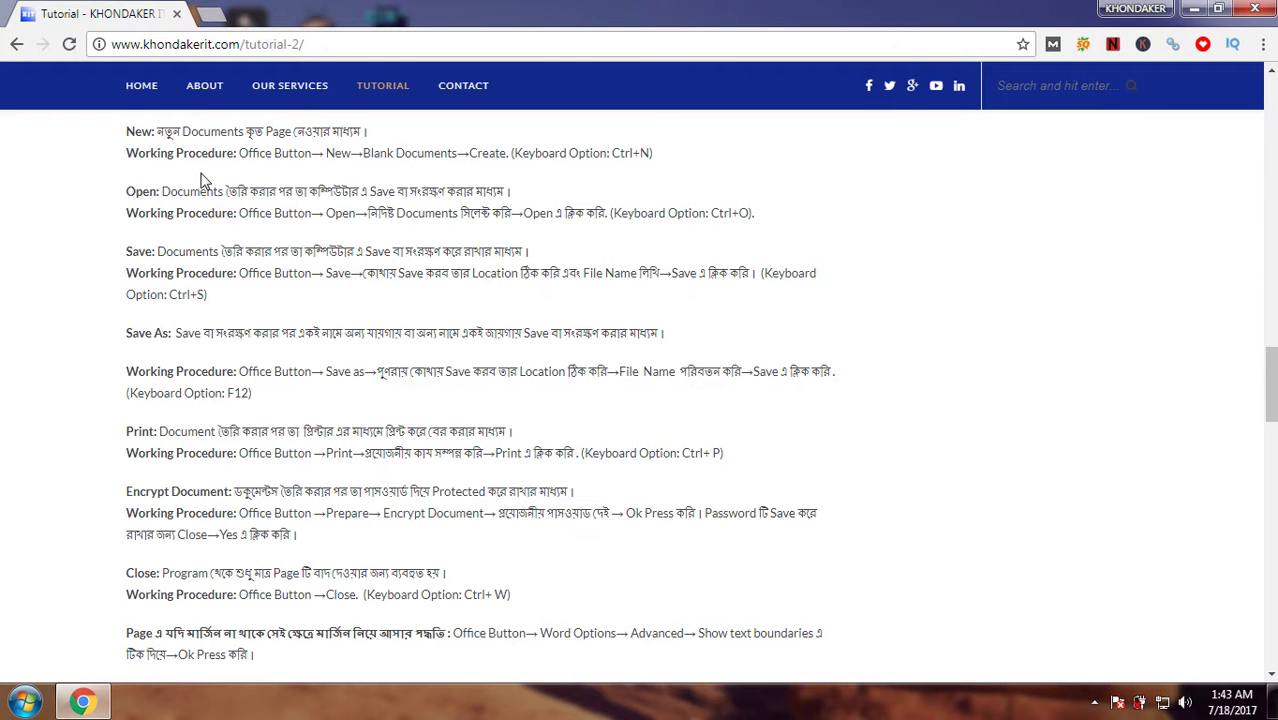
- Highlight the khondakerit.com domain and the Word command descriptions starting from 'New:'
drag(112, 45, 232, 40)
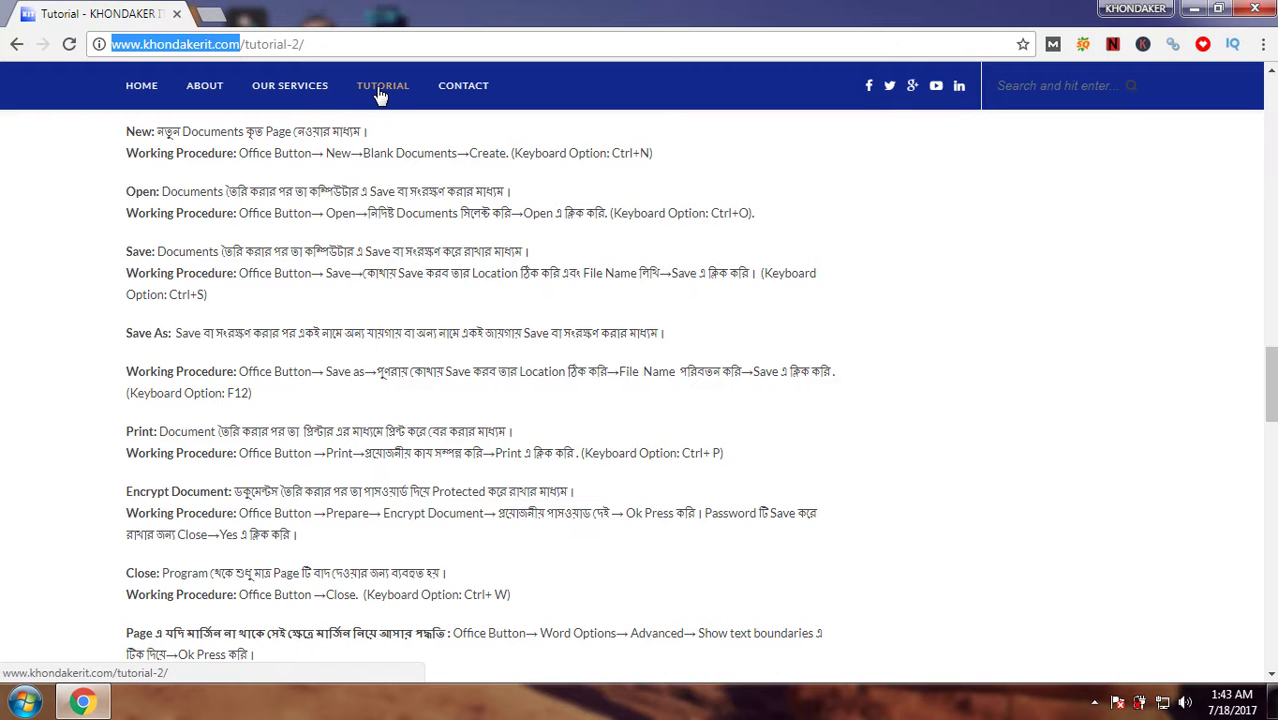
mouse_move(126, 131)
mouse_down()
mouse_move(466, 427)
mouse_move(602, 614)
mouse_move(571, 170)
mouse_move(585, 674)
mouse_move(559, 517)
mouse_move(604, 575)
mouse_up()
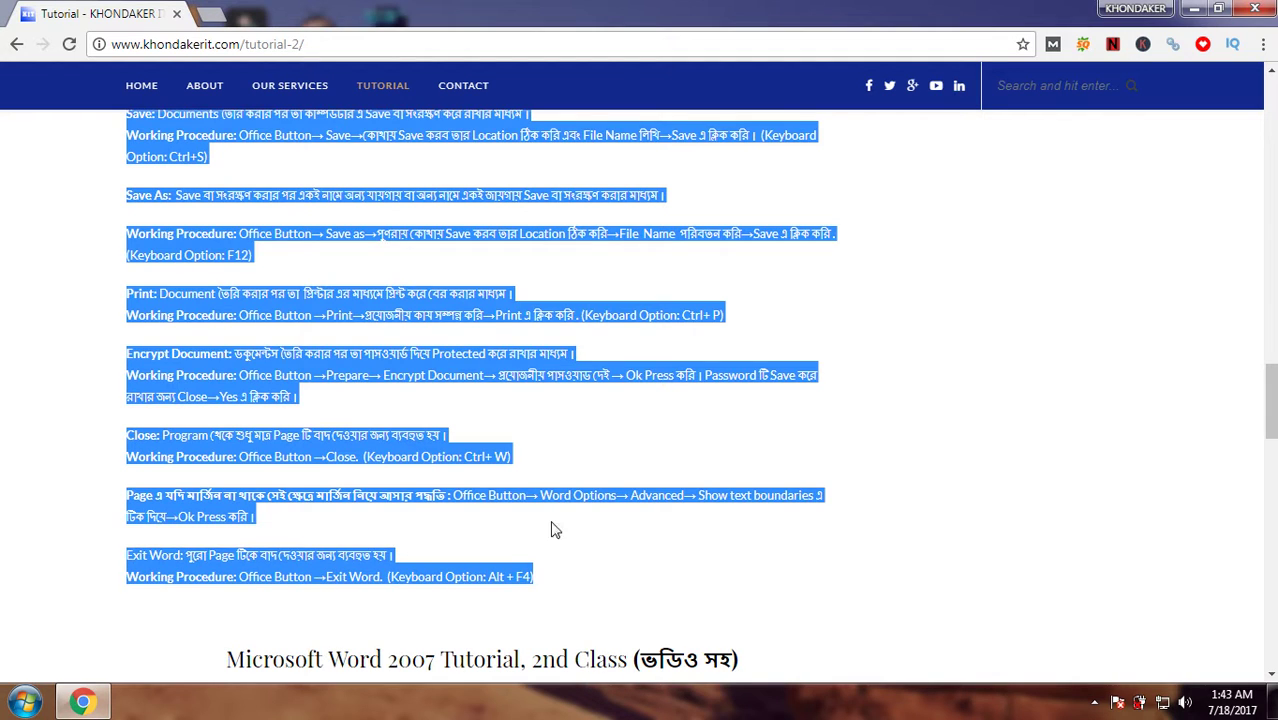
scroll(1073, 434, up, 3)
scroll(1073, 434, up, 3)
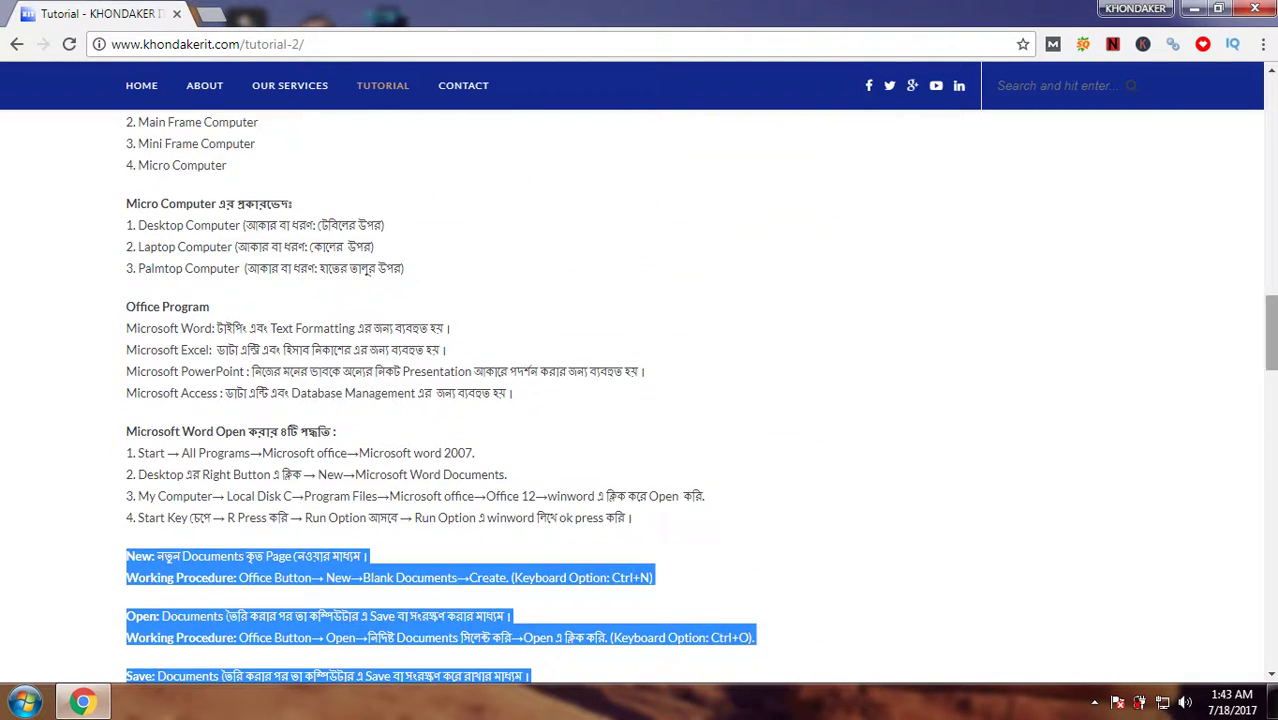
scroll(473, 549, up, 10)
scroll(473, 612, down, 5)
scroll(473, 512, down, 3)
scroll(1070, 385, down, 1)
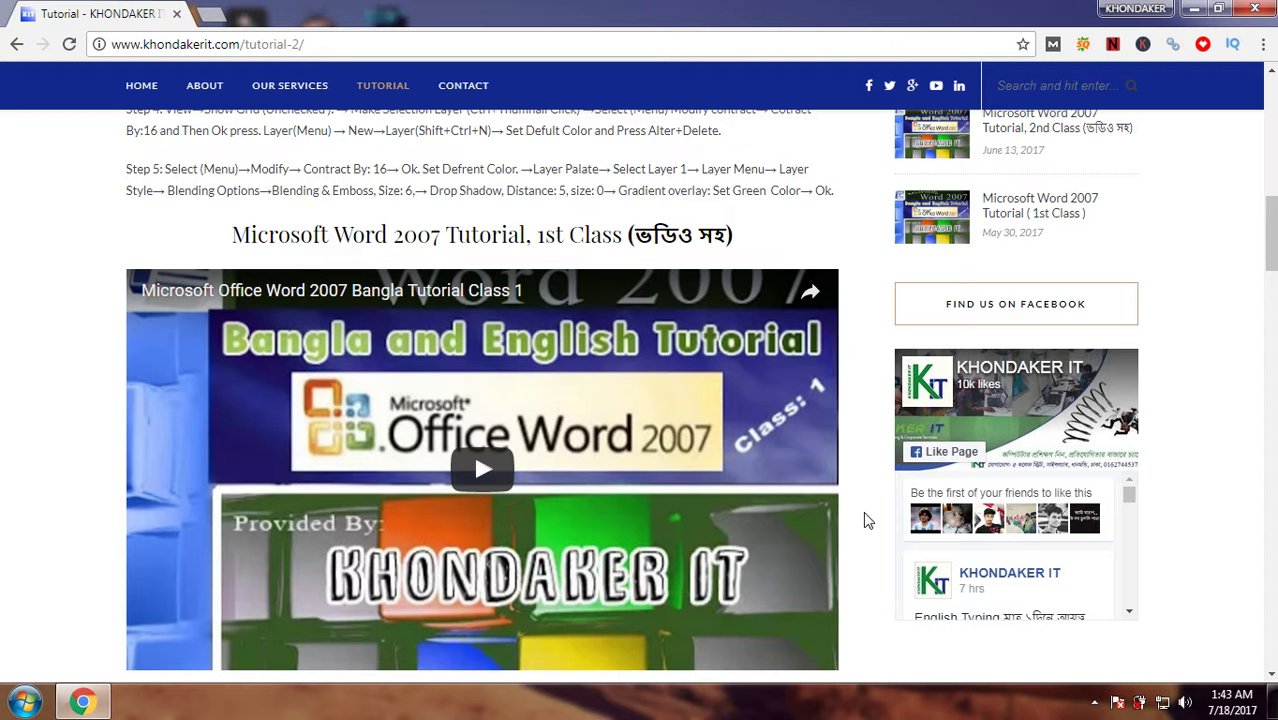
- Bring the Microsoft Word 2007 Tutorial, 1st Class video into view and show the hidden notification icons
scroll(1066, 522, up, 3)
scroll(1066, 522, up, 2)
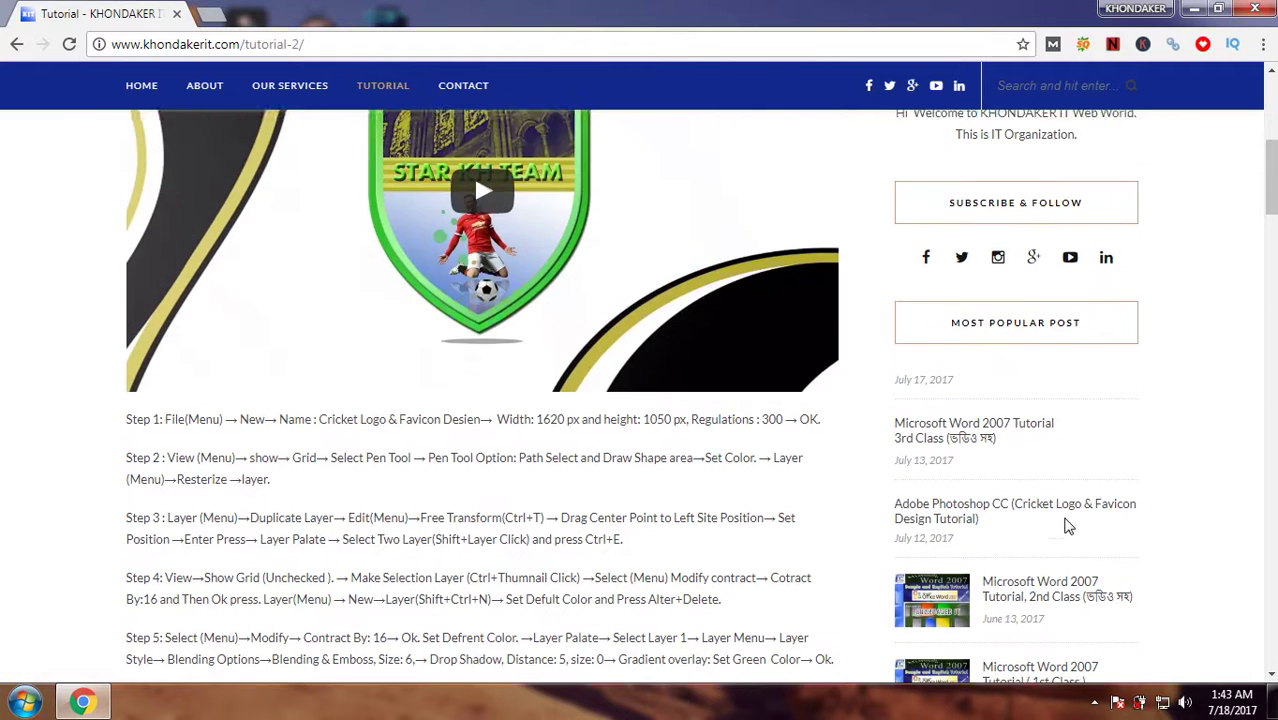
scroll(1066, 524, up, 2)
scroll(1066, 524, up, 2)
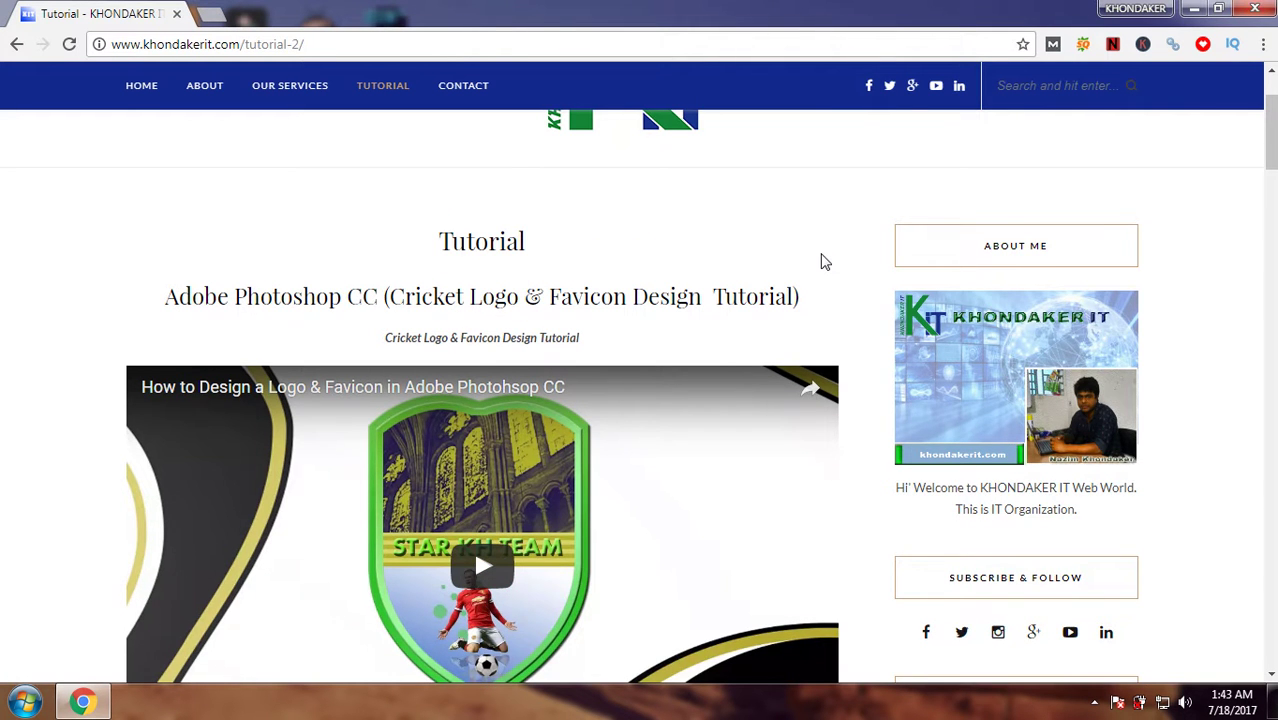
scroll(805, 320, down, 6)
scroll(796, 354, down, 2)
scroll(797, 374, down, 2)
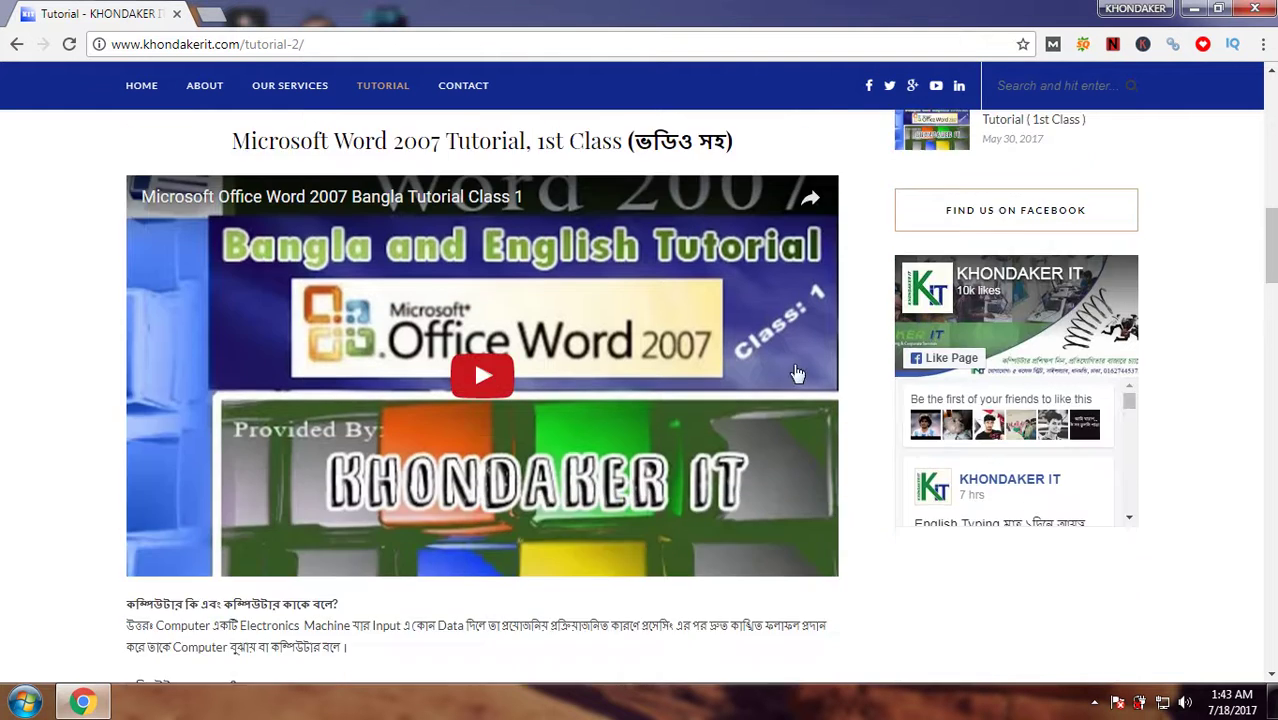
click(1094, 702)
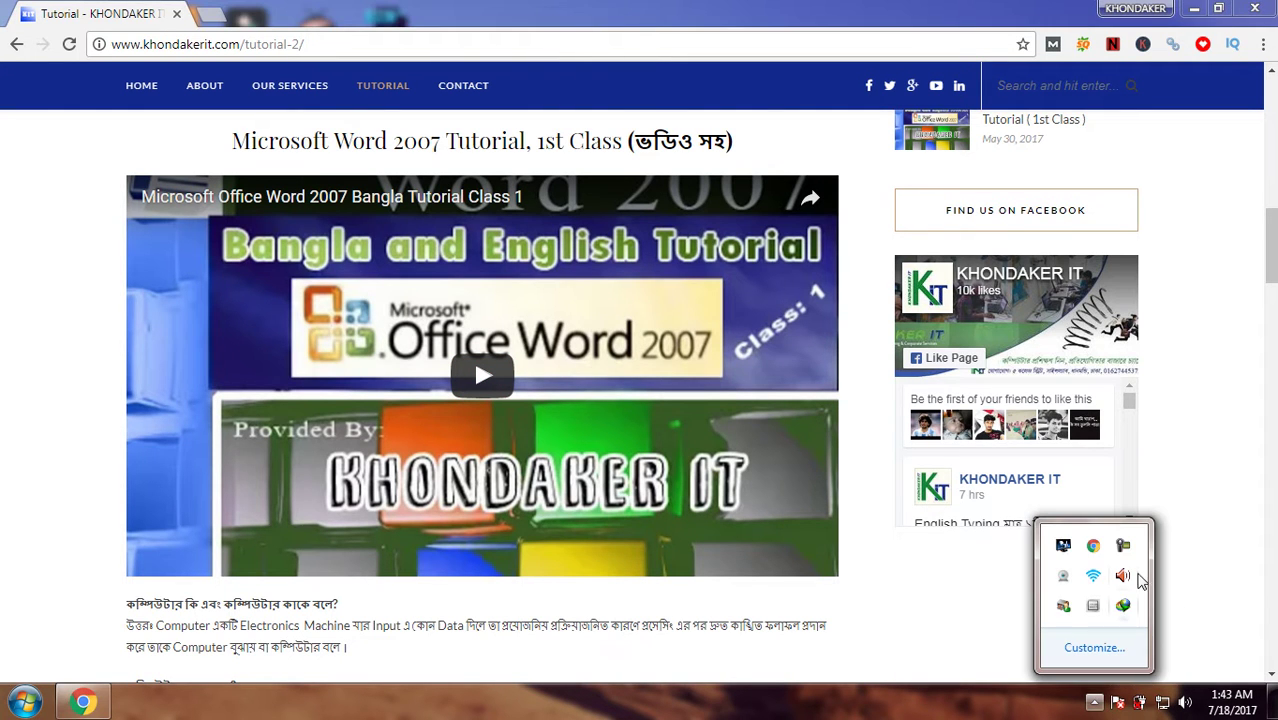